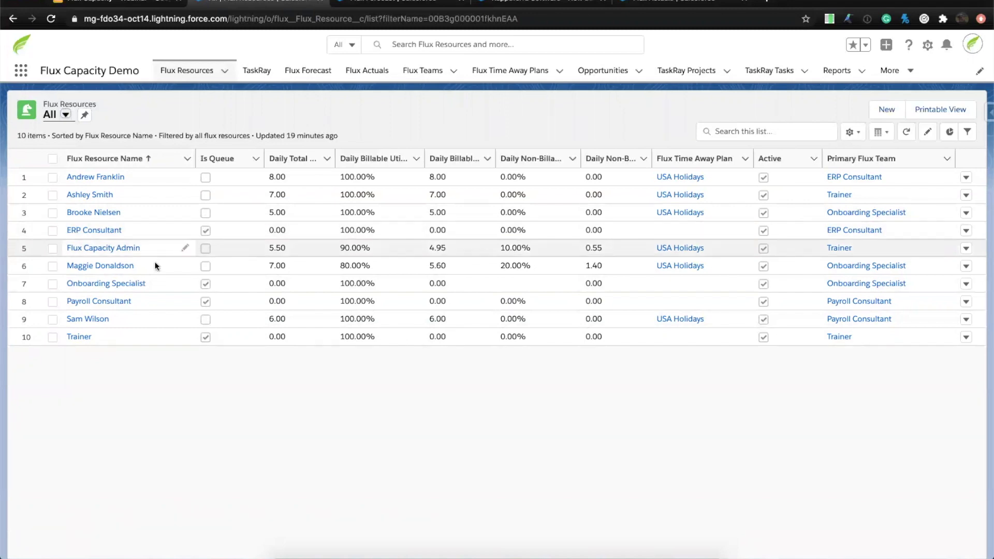
Step: Open the Onboarding Specialist resource with an 80% billable target and review its utilization and business day settings
left_click(126, 266)
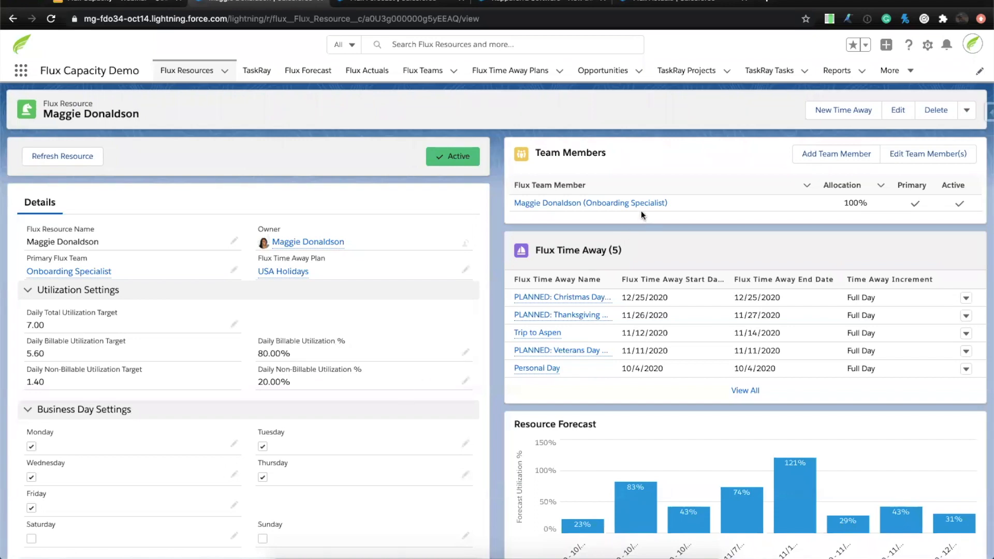
scroll(640, 210, "down", 1)
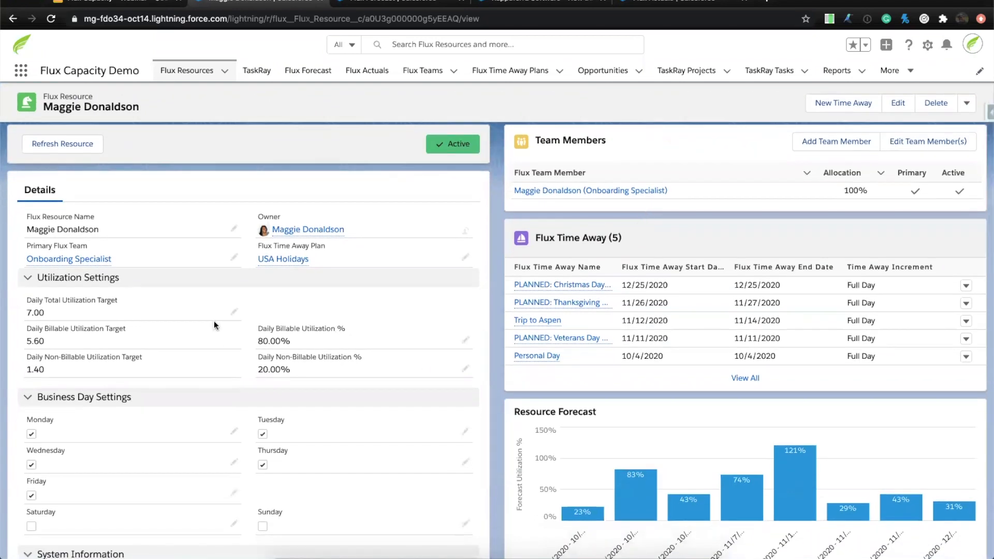
scroll(214, 321, "down", 1)
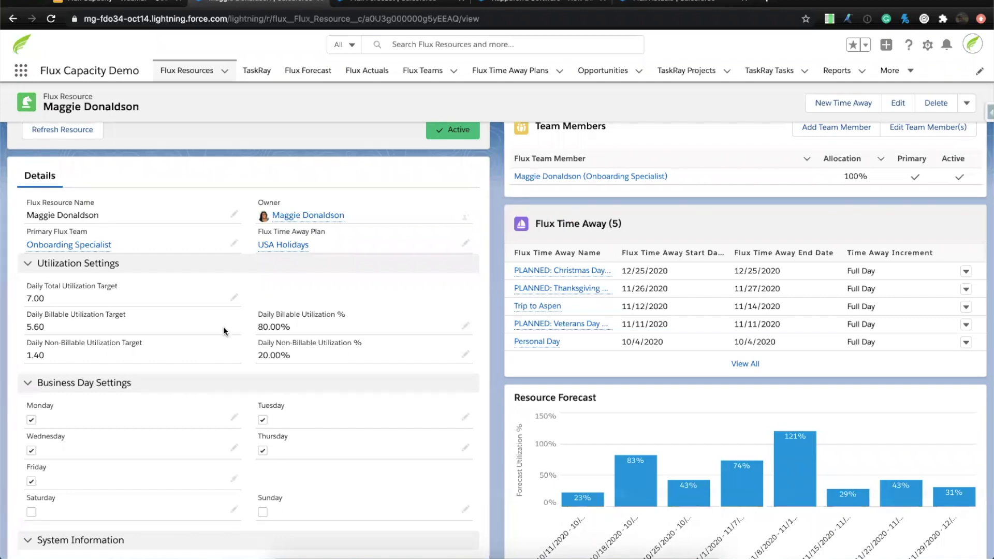
scroll(203, 350, "up", 2)
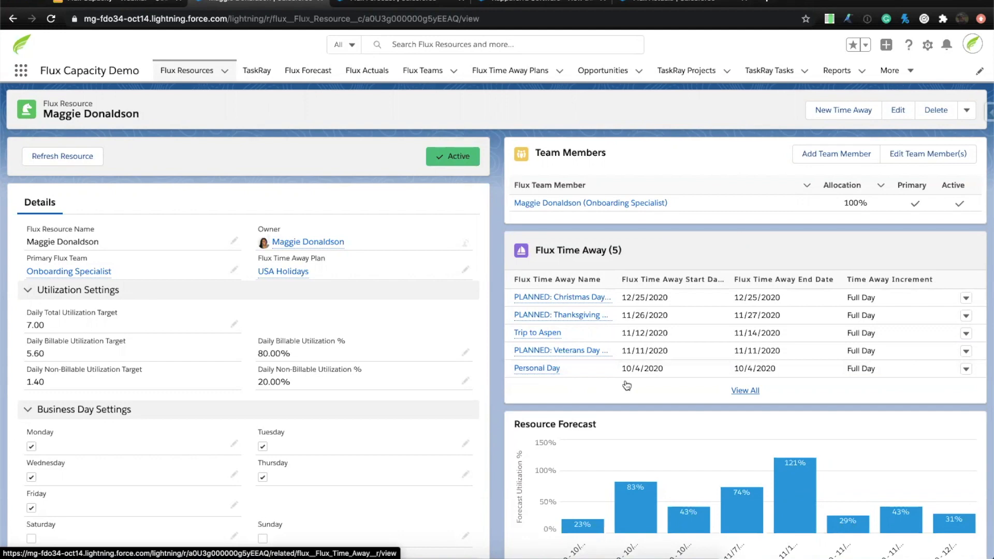
Step: Examine the resource's time away entries and its Resource Forecast and Resource Actual Utilization charts
scroll(627, 385, "down", 1)
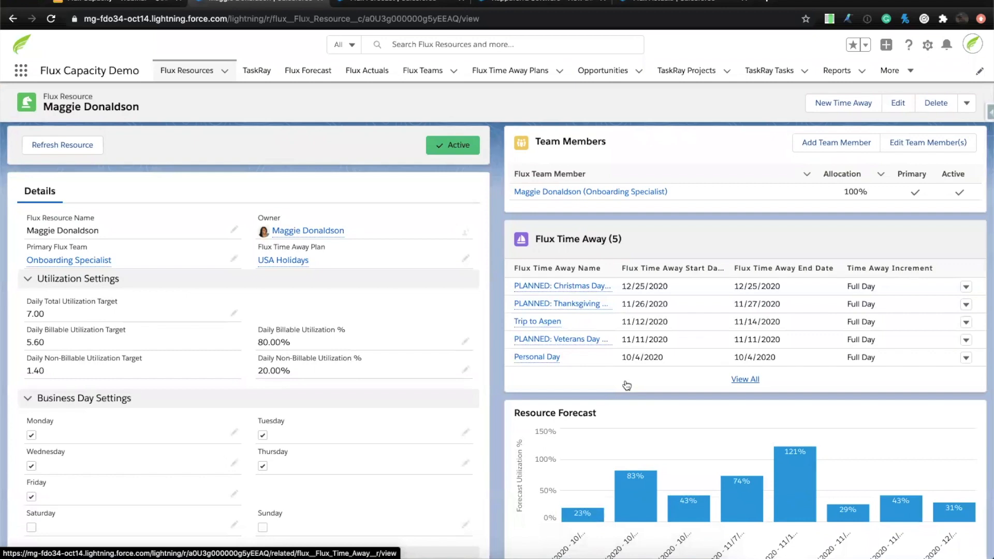
scroll(627, 385, "down", 4)
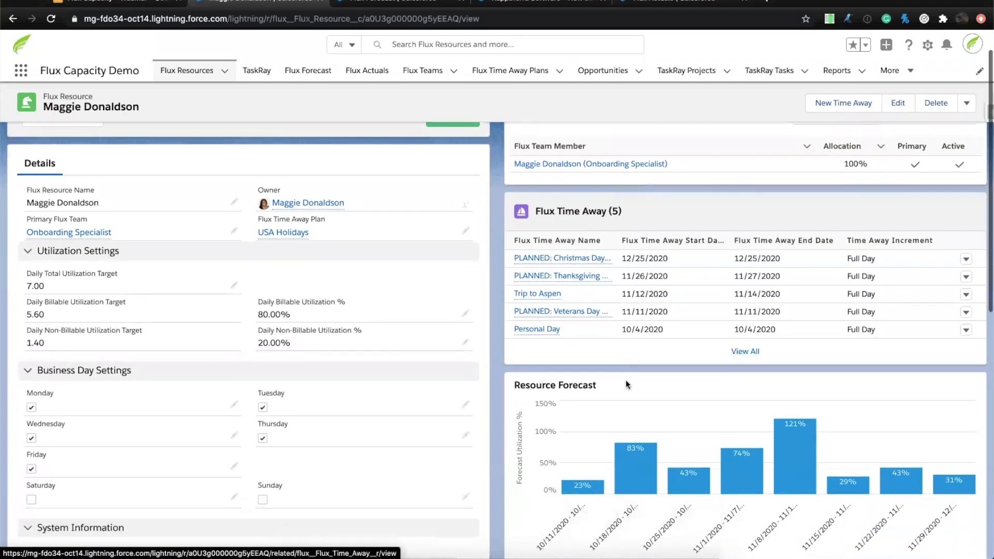
scroll(625, 383, "down", 1)
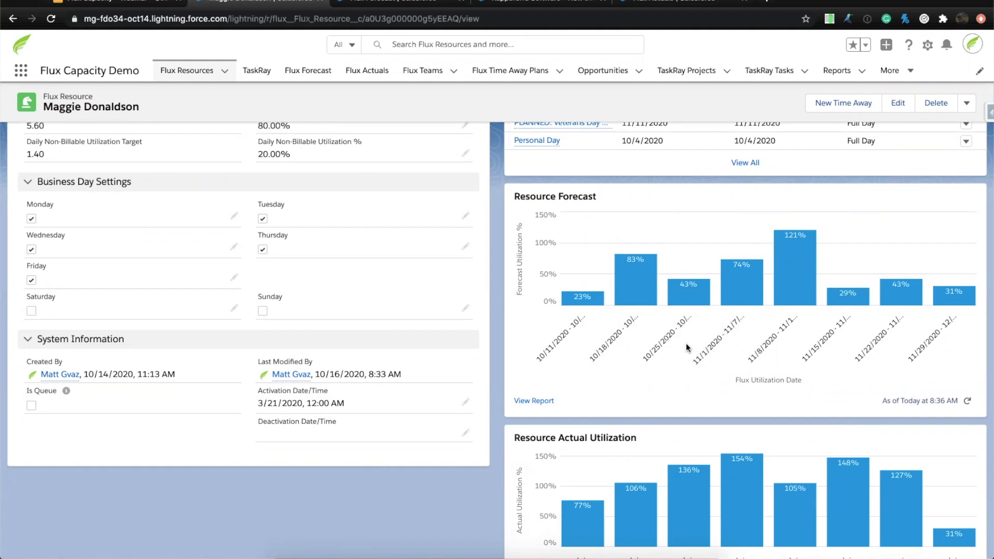
scroll(686, 347, "down", 3)
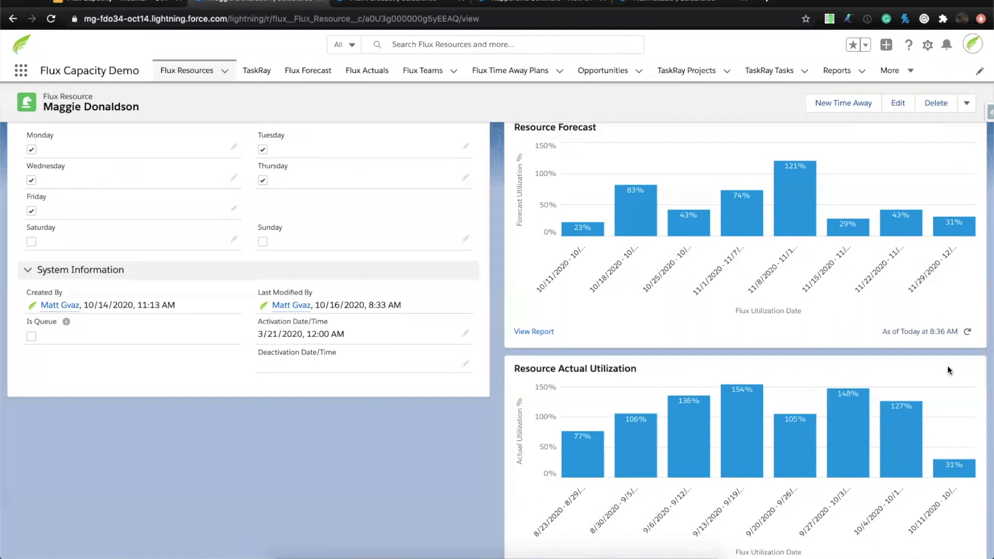
scroll(947, 366, "up", 1)
scroll(947, 365, "up", 2)
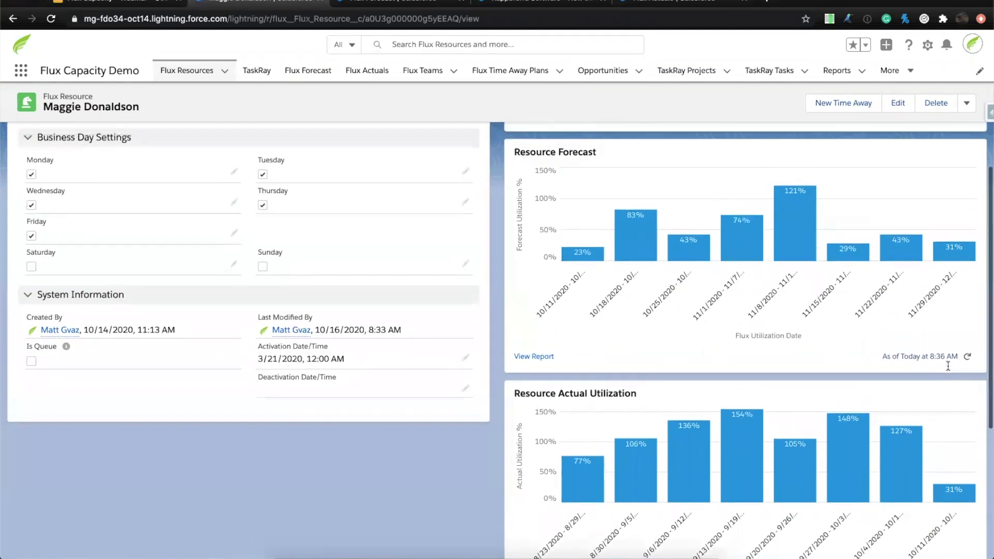
scroll(608, 356, "up", 5)
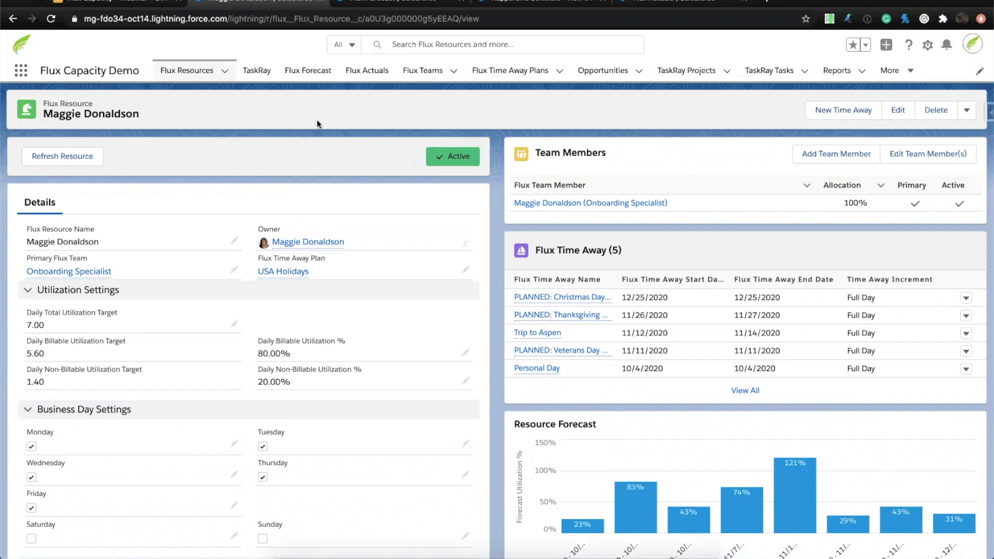
Step: Switch to the Flux Forecast dashboard and examine its filters and weekly team-level and individual-level forecast utilization
left_click(380, 2)
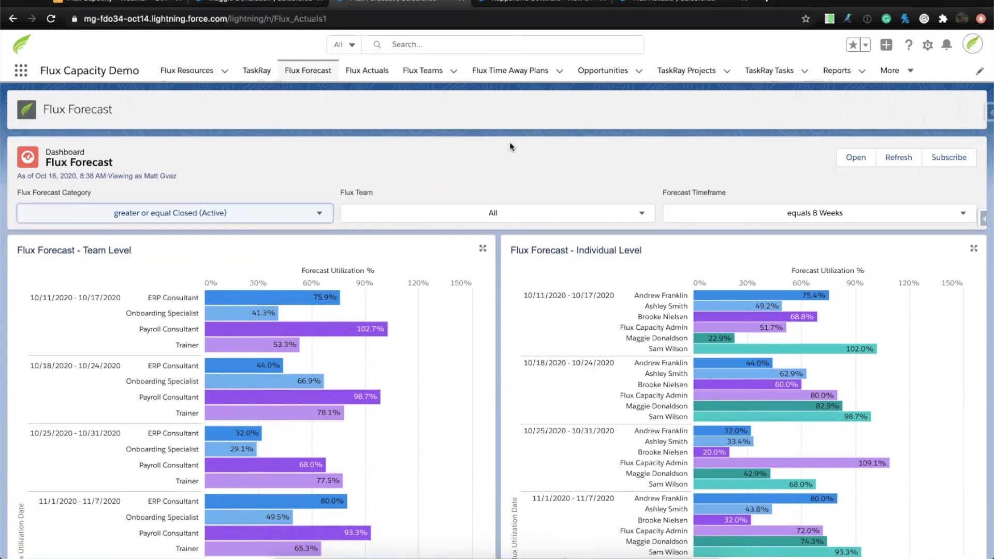
scroll(509, 141, "down", 3)
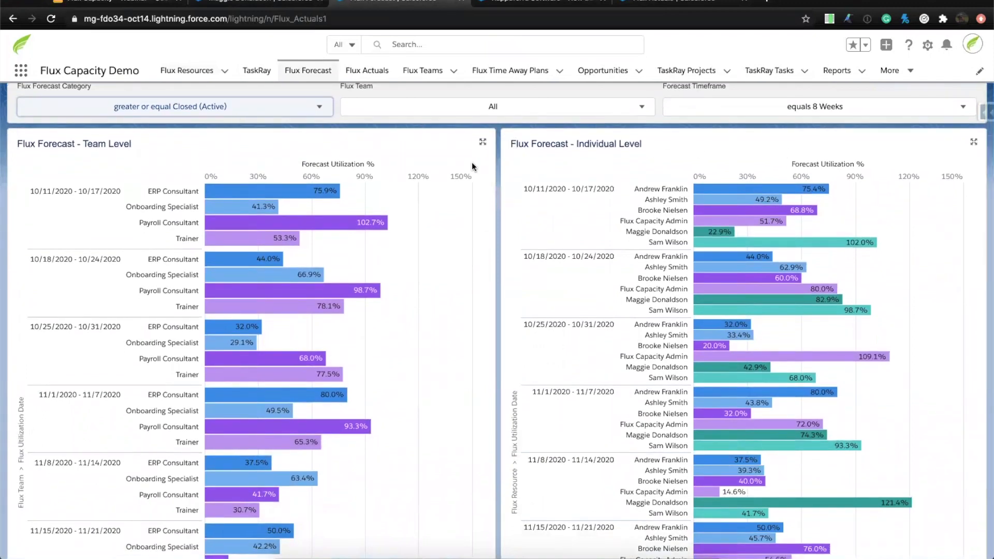
scroll(471, 166, "up", 1)
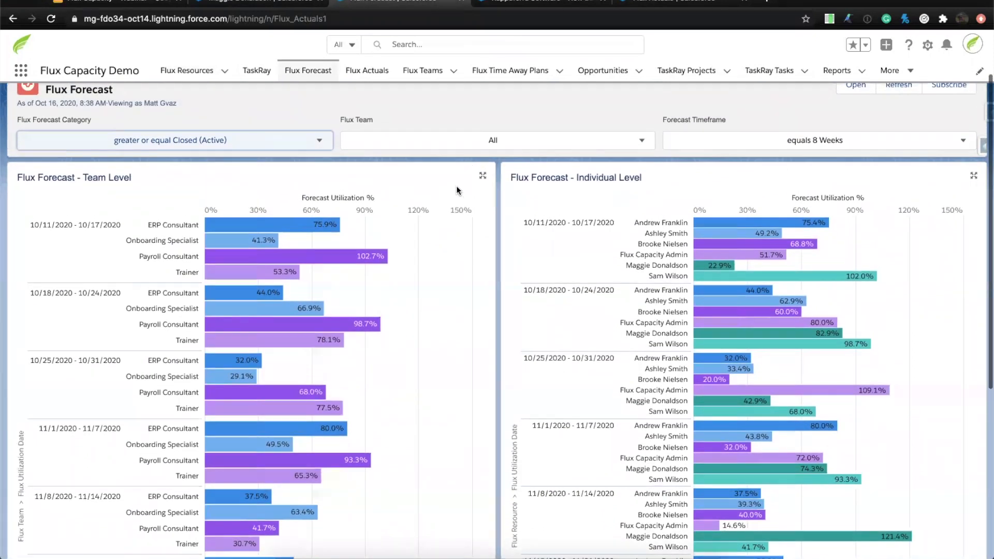
scroll(450, 279, "up", 1)
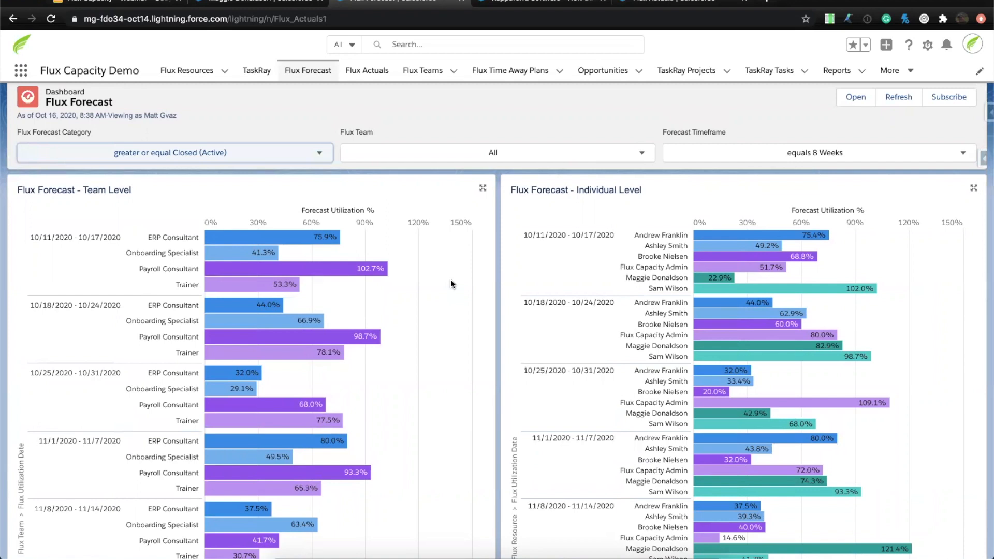
scroll(450, 284, "up", 1)
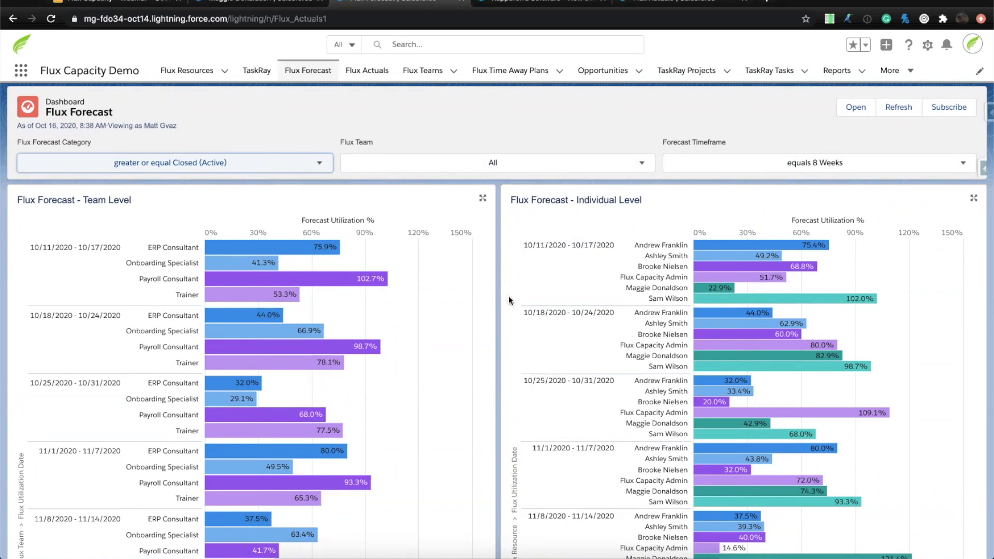
scroll(509, 299, "down", 3)
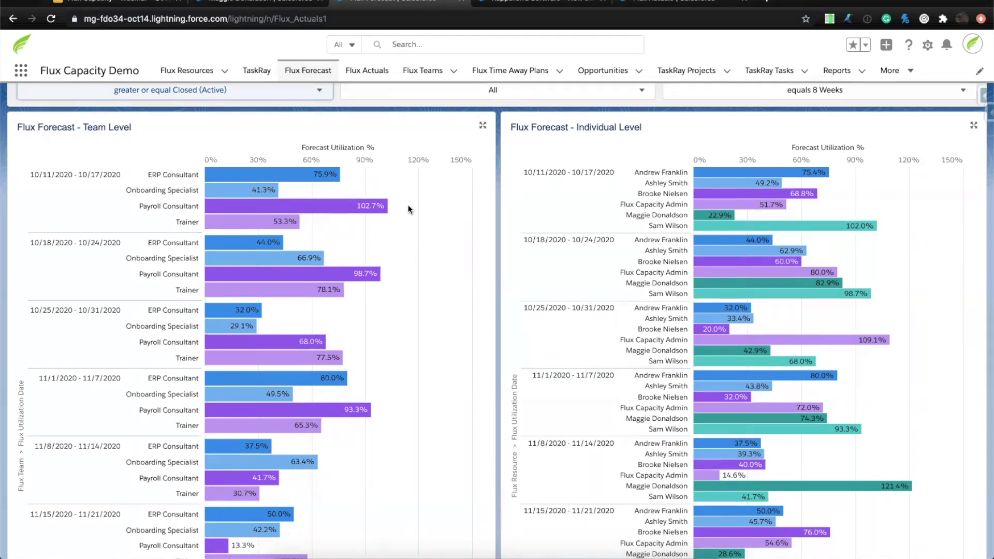
scroll(408, 206, "up", 1)
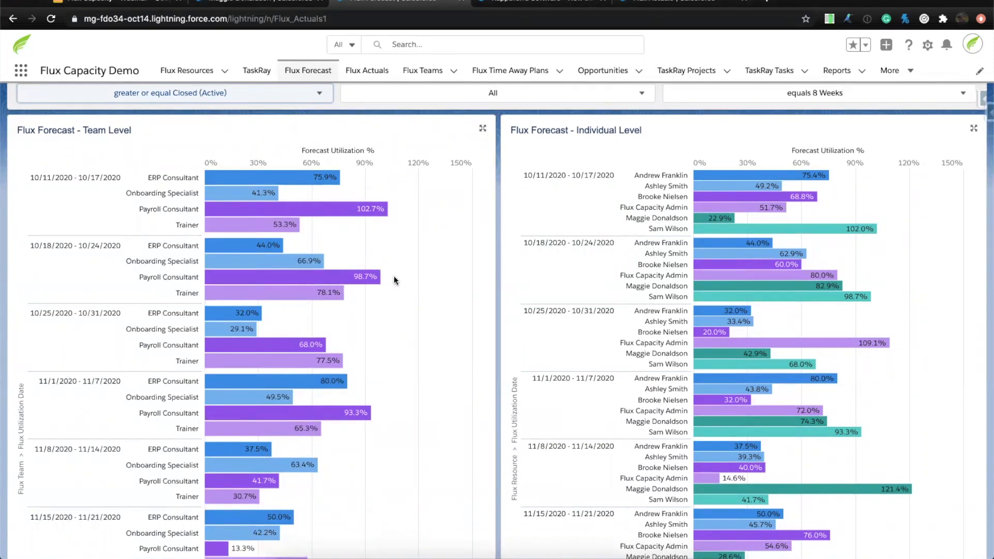
scroll(394, 280, "down", 2)
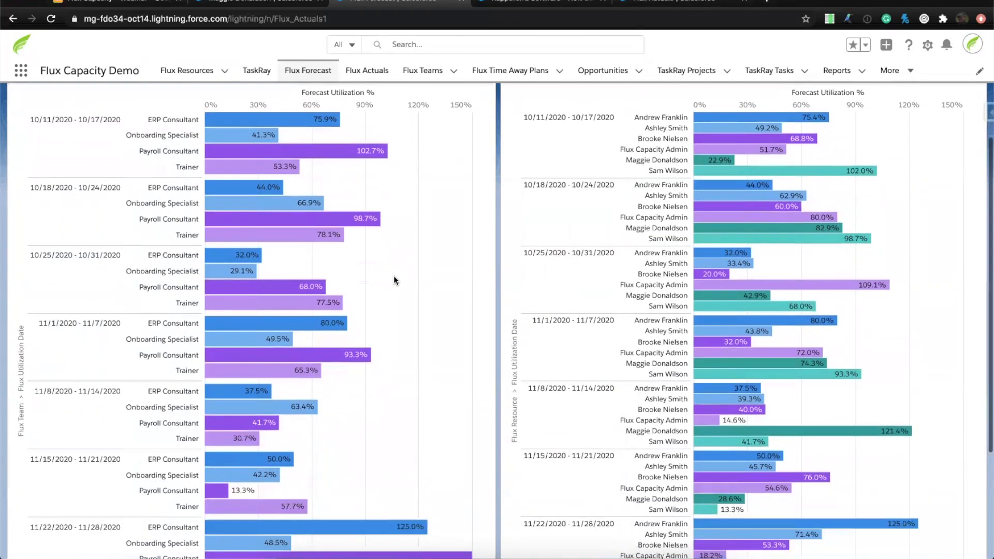
scroll(394, 280, "down", 3)
scroll(394, 280, "up", 7)
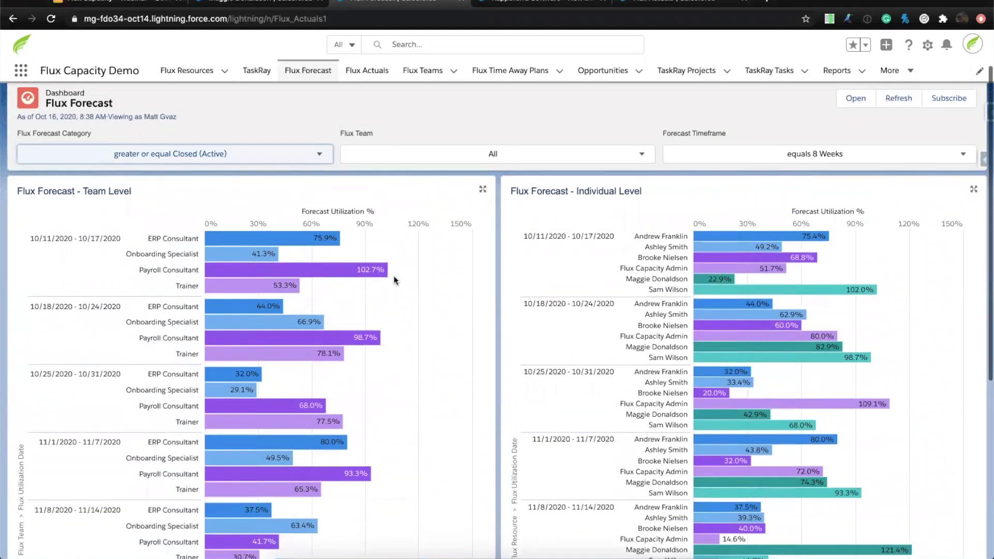
Step: Open the report behind the overallocated Onboarding Specialist's individual-level bar for 11/8/2020 - 11/14/2020 and show the week's detail rows
scroll(510, 370, "down", 2)
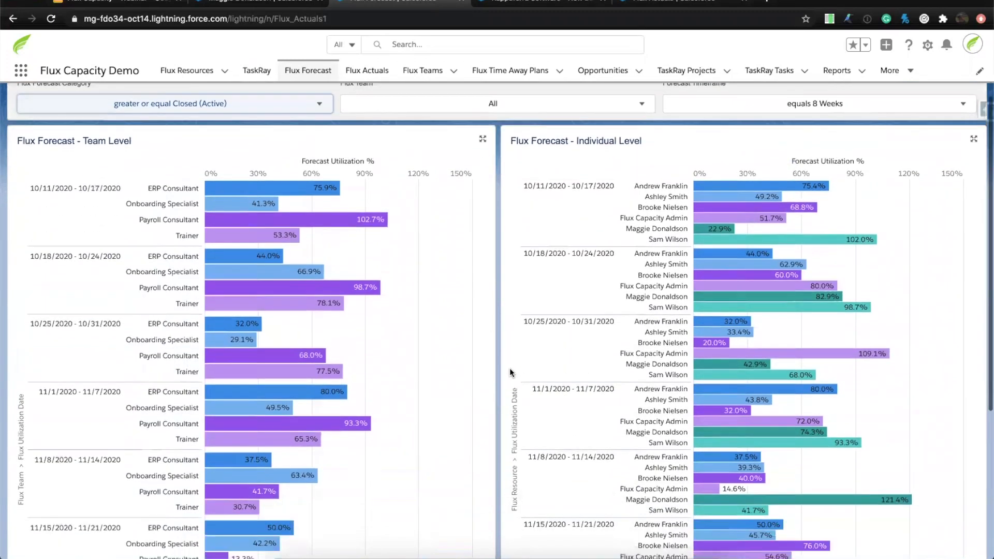
scroll(509, 371, "down", 3)
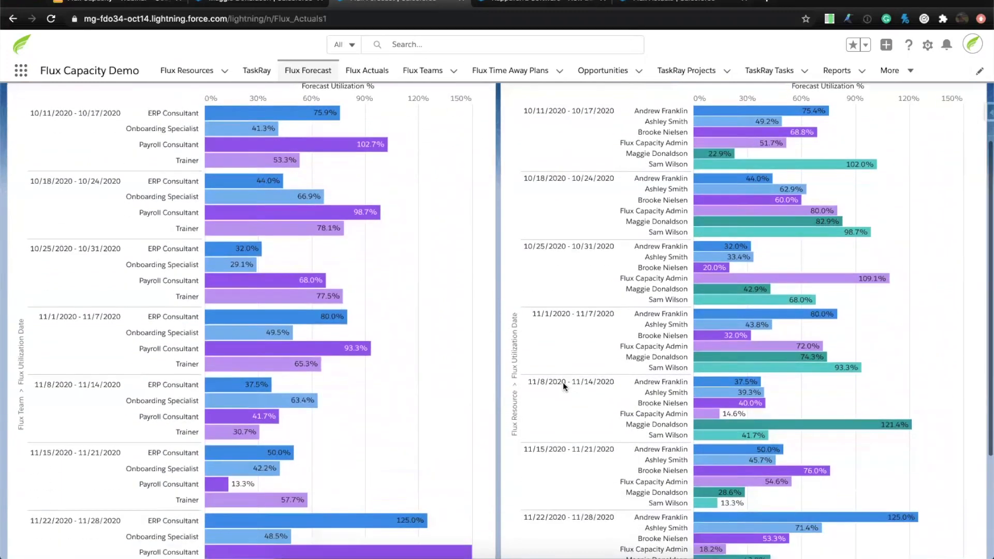
scroll(563, 382, "down", 1)
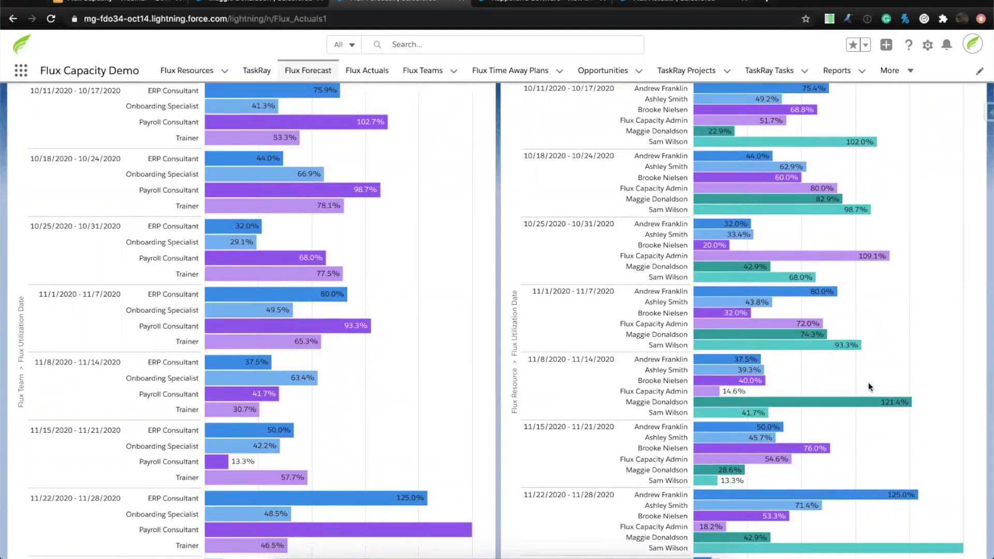
mouse_move(853, 404)
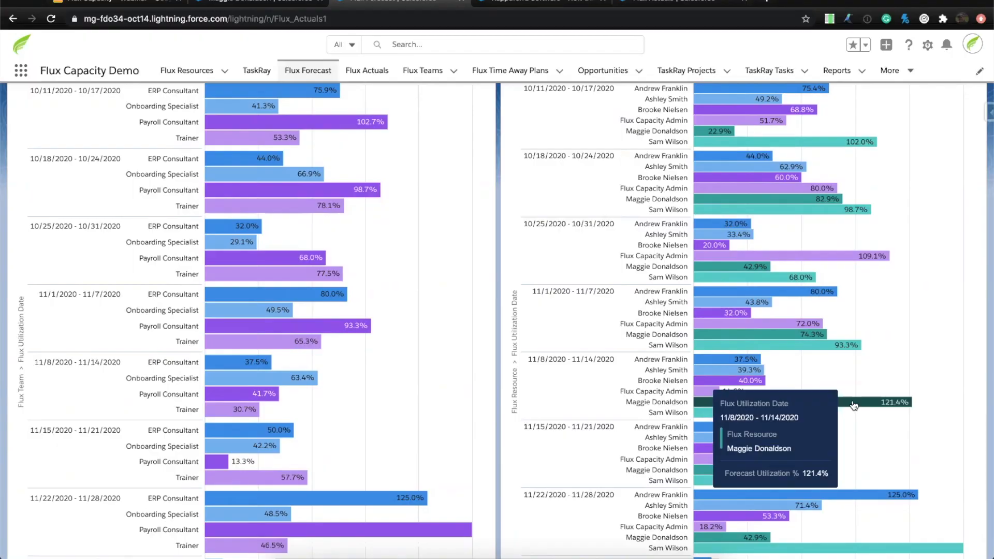
left_click(853, 404)
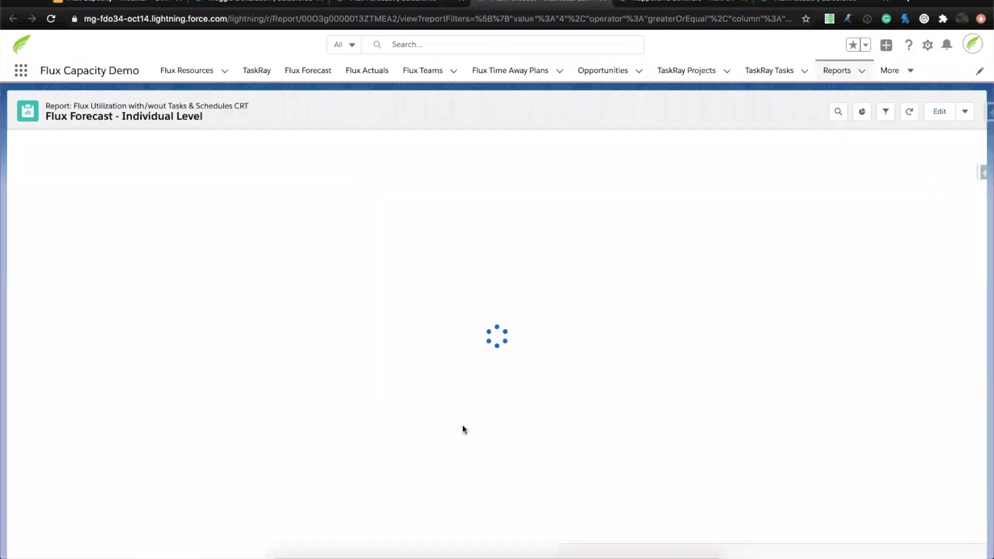
scroll(462, 429, "down", 1)
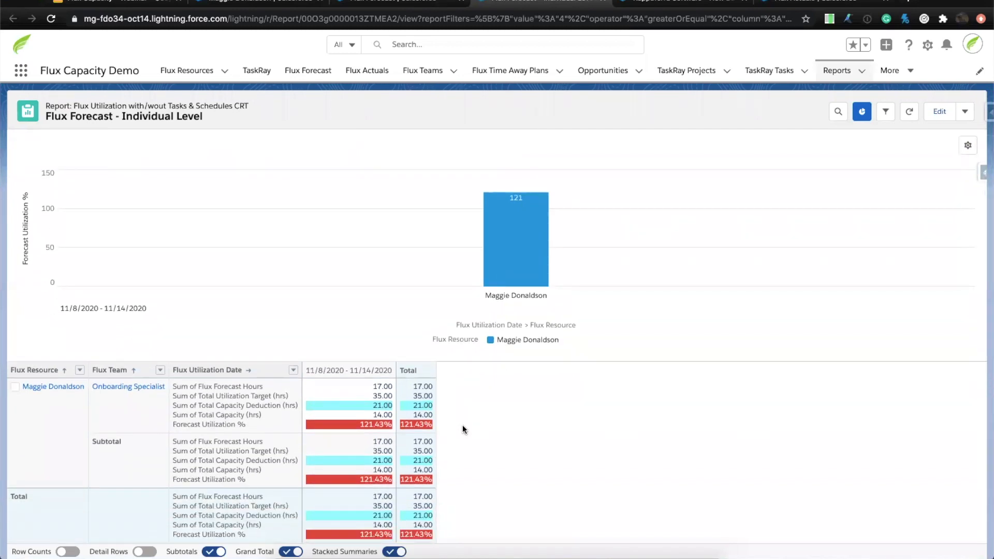
left_click(344, 395)
left_click(340, 416)
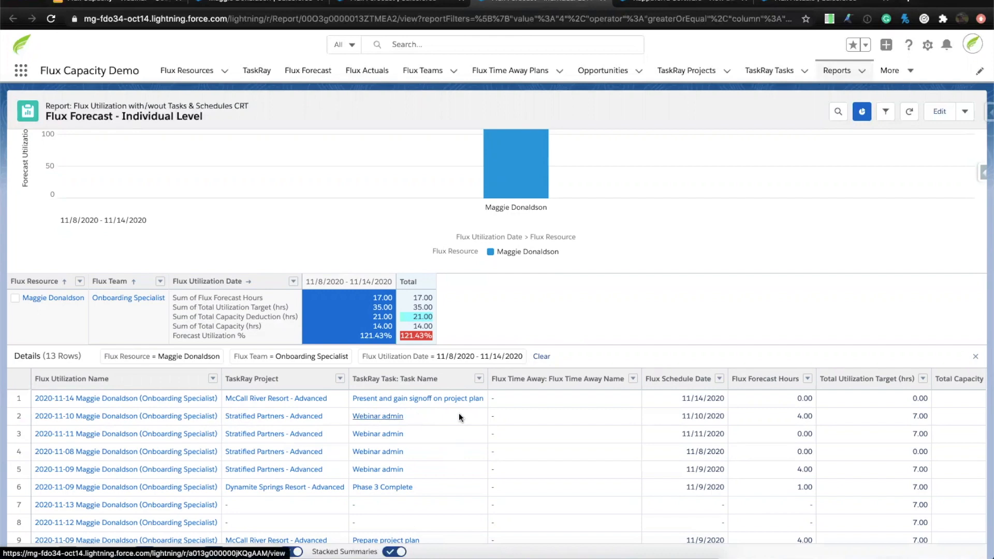
Step: Open the 11/10/2020 Webinar admin task of Stratified Partners - Advanced and reassign it to the first alternative resource in its Flux Assignment
left_click(374, 419)
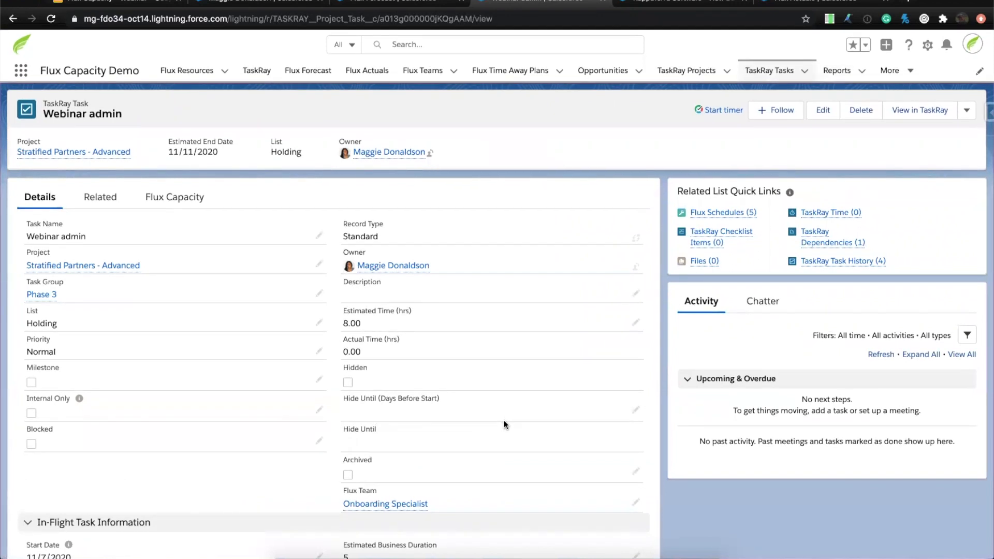
left_click(179, 196)
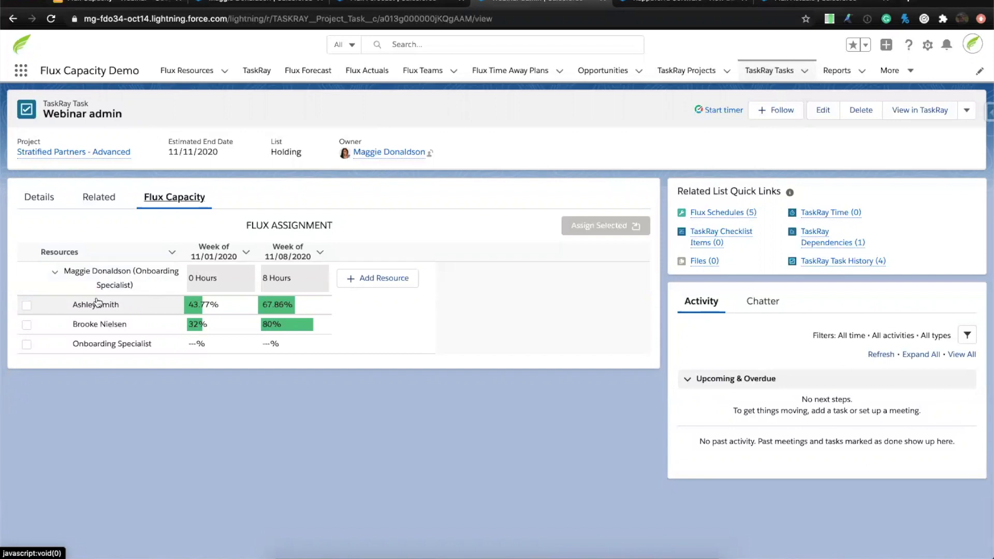
left_click(26, 306)
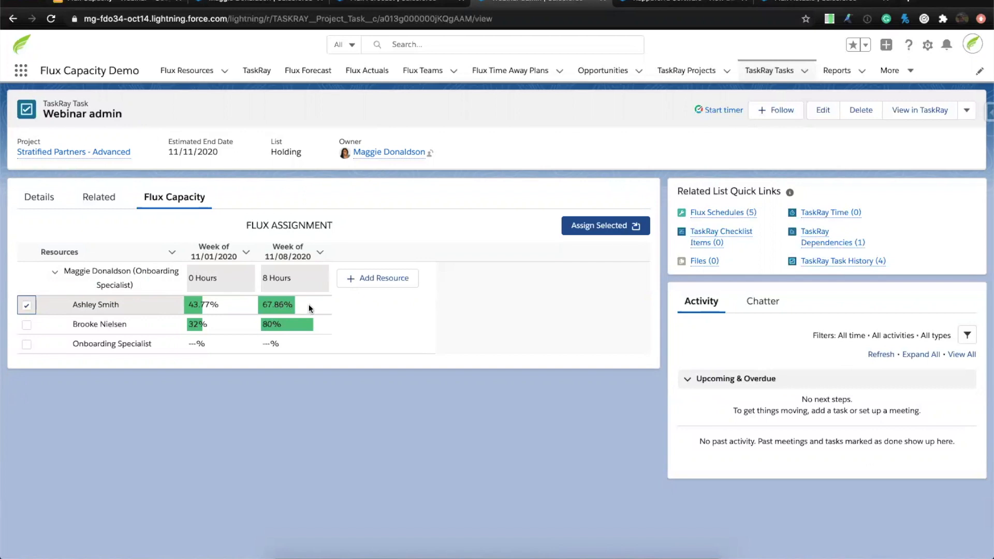
left_click(584, 228)
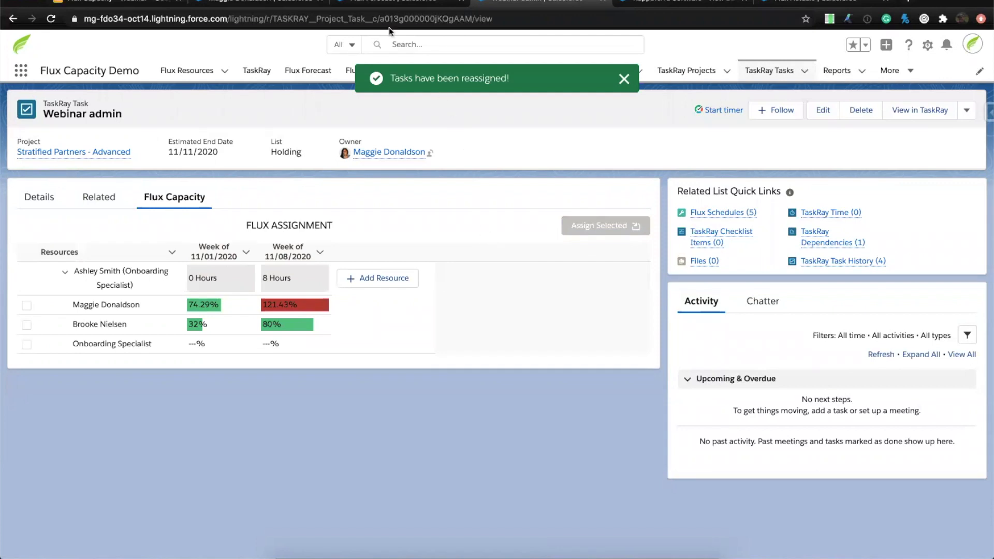
Step: Return to the Flux Forecast dashboard, refresh it and check individual utilization for 11/8/2020 - 11/14/2020
left_click(370, 5)
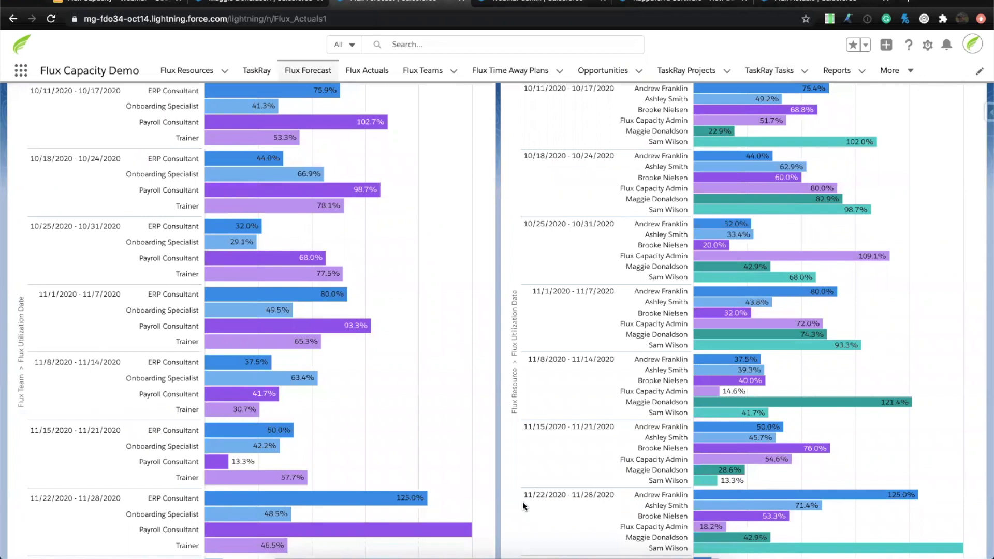
scroll(505, 393, "up", 5)
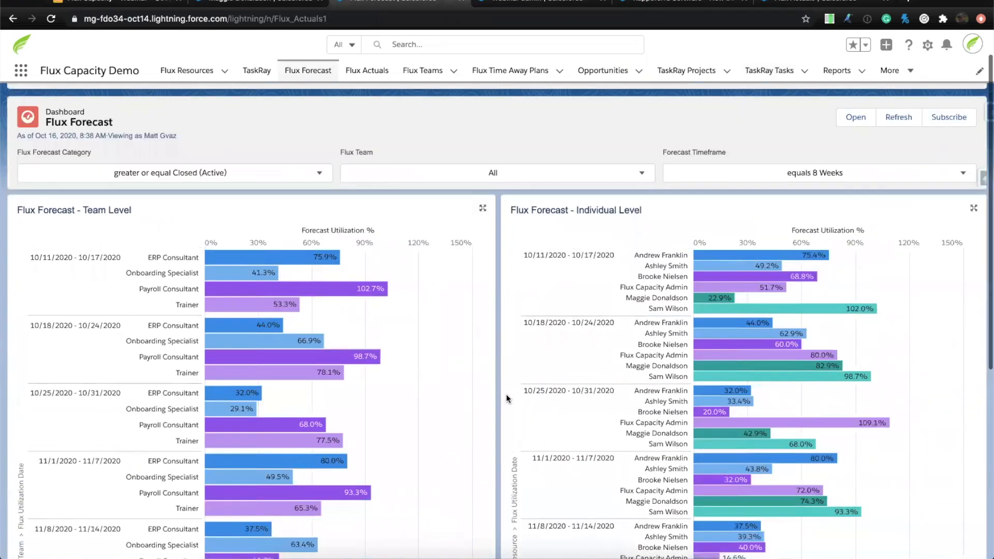
left_click(899, 158)
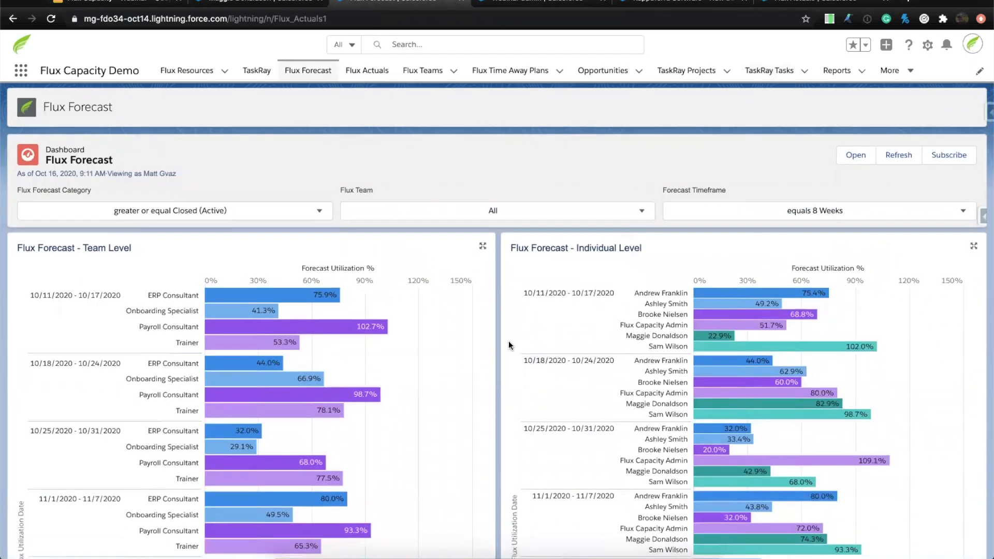
scroll(508, 341, "down", 5)
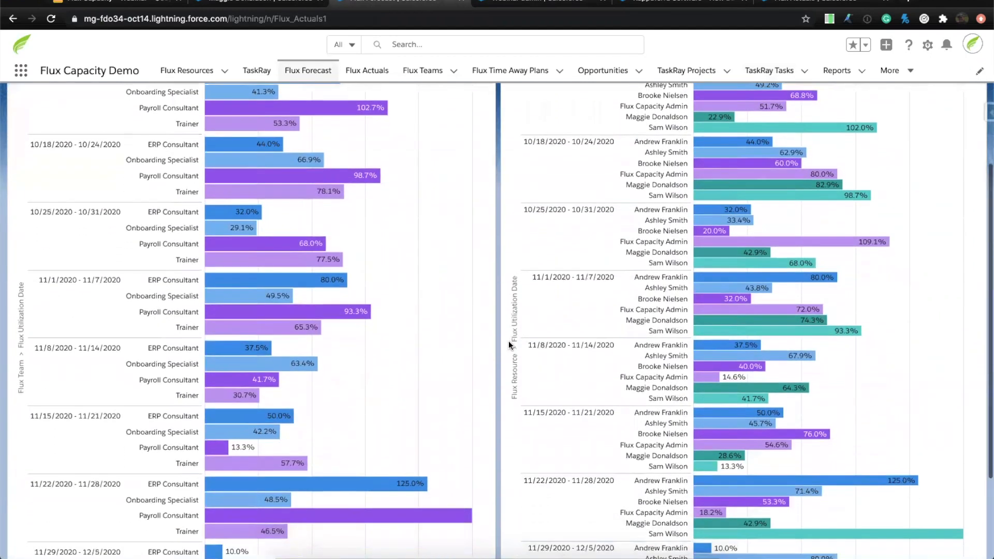
scroll(508, 340, "down", 1)
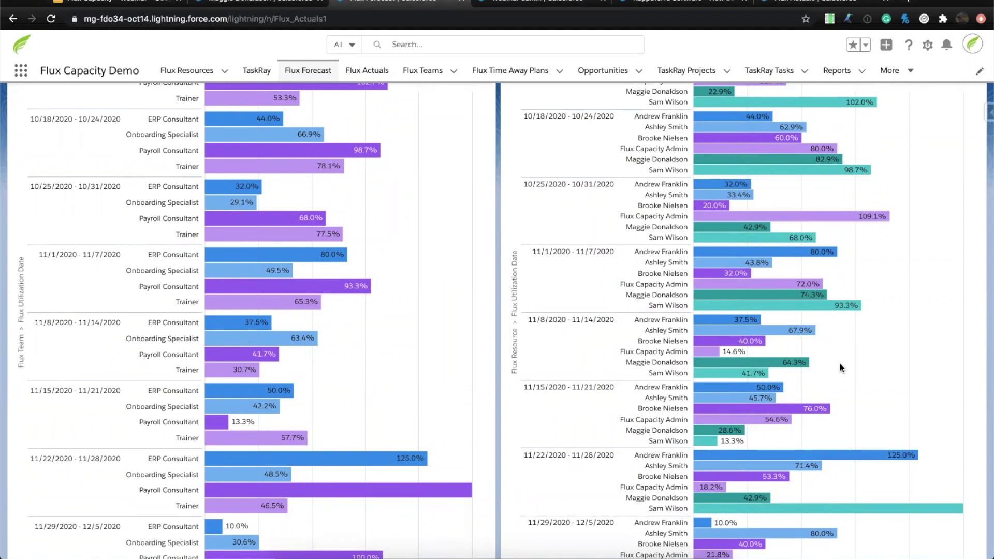
Step: Filter the Flux Forecast dashboard to forecast category greater or equal Commit and examine the weekly team-level utilization
scroll(839, 362, "up", 3)
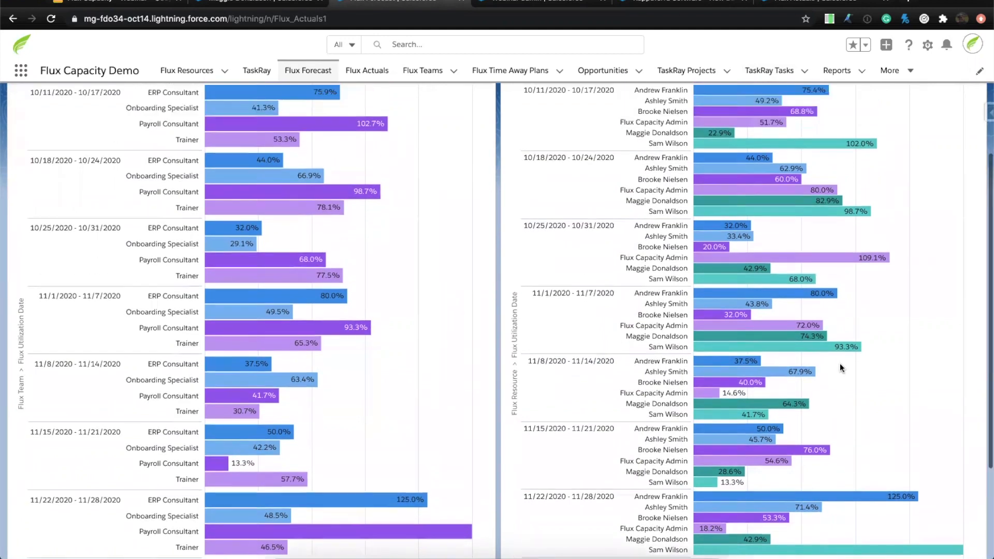
scroll(839, 363, "up", 2)
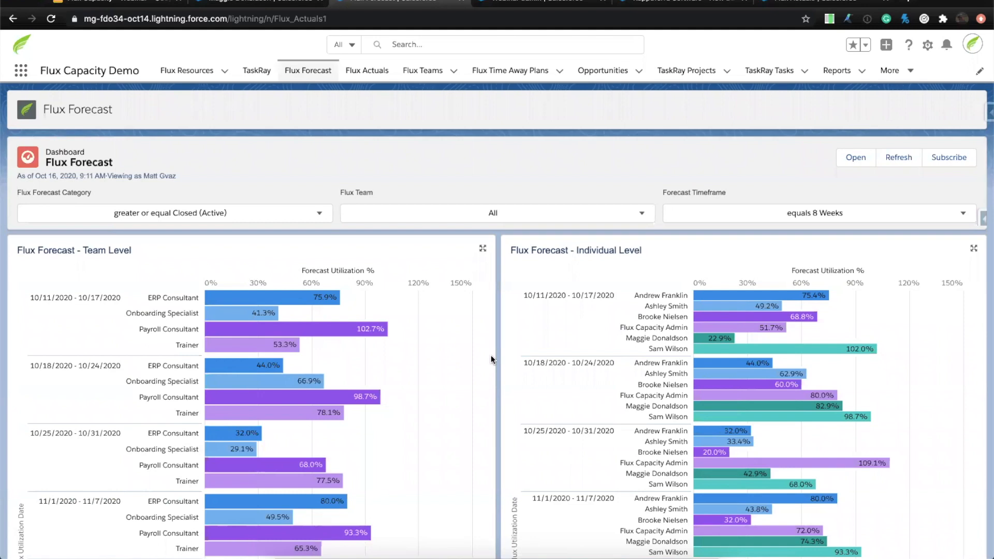
scroll(491, 357, "down", 1)
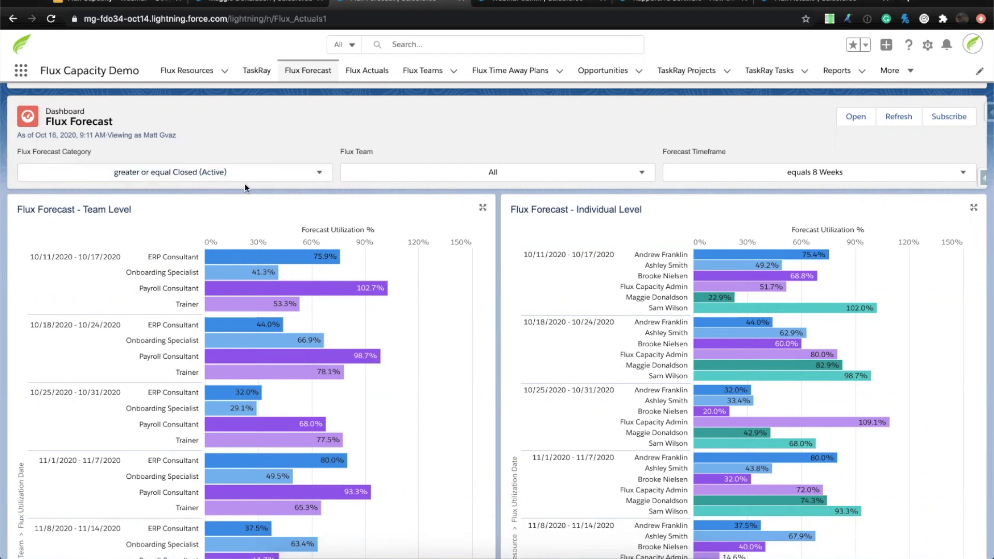
scroll(314, 195, "up", 1)
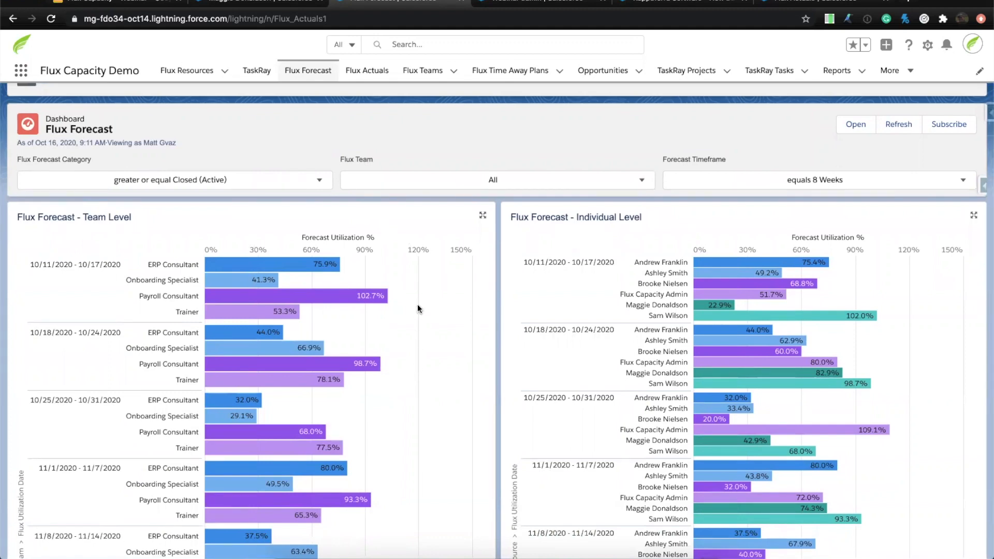
left_click(320, 181)
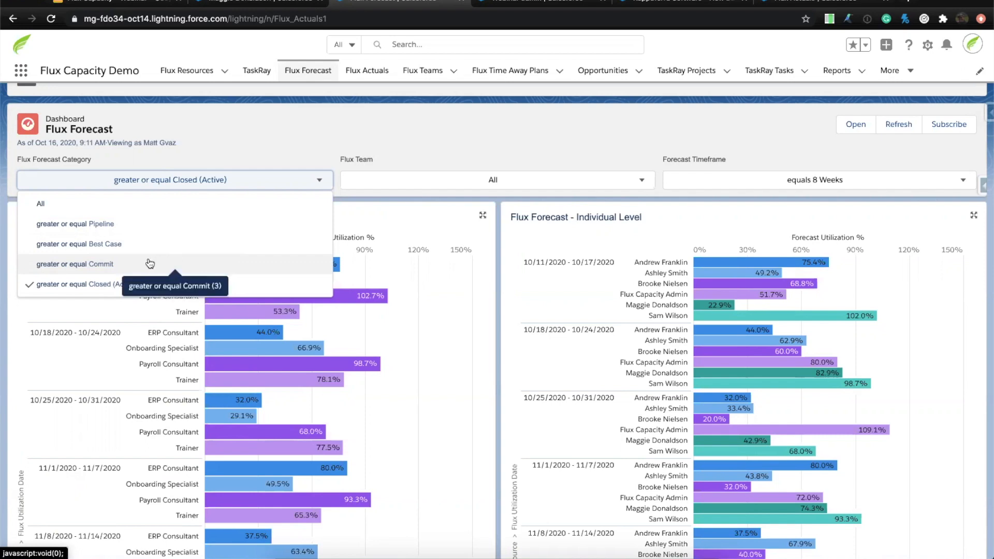
left_click(103, 263)
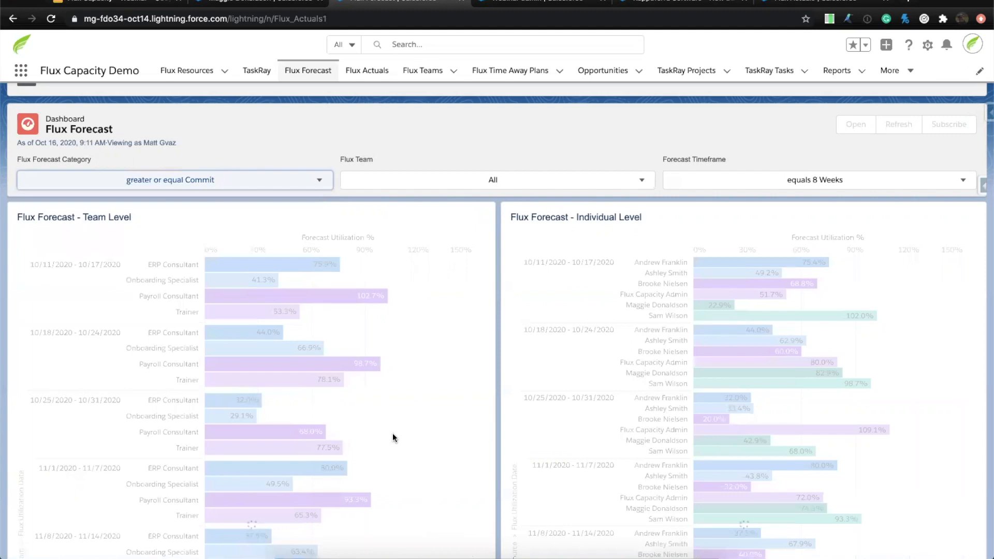
scroll(393, 432, "down", 2)
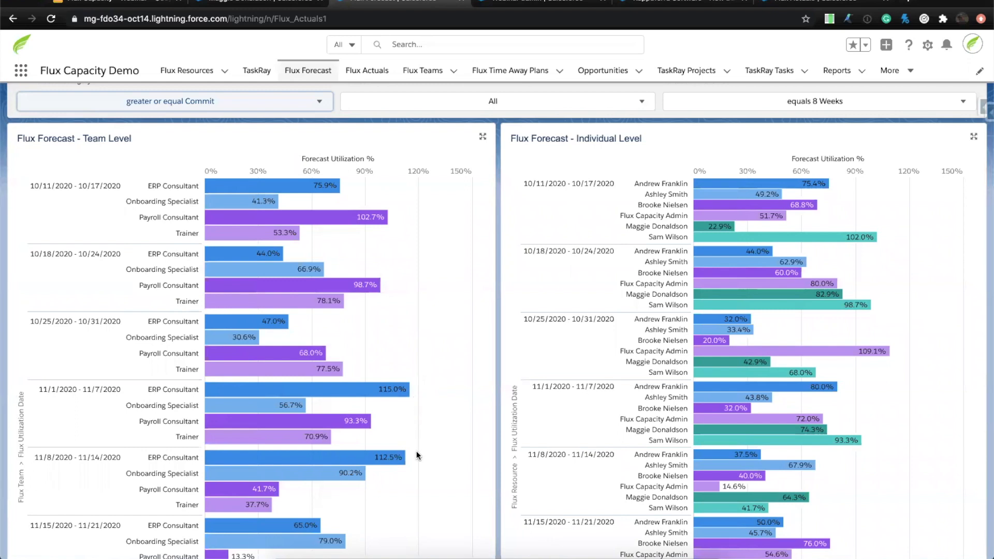
scroll(414, 459, "up", 1)
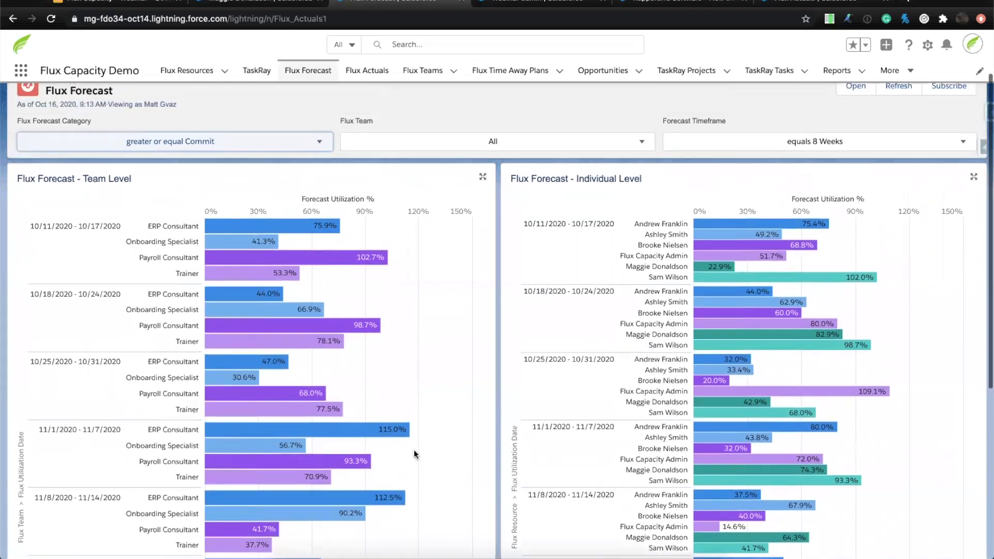
Step: Set the Flux Forecast Category filter to greater or equal Best Case and examine team-level utilization through the November weeks
left_click(311, 146)
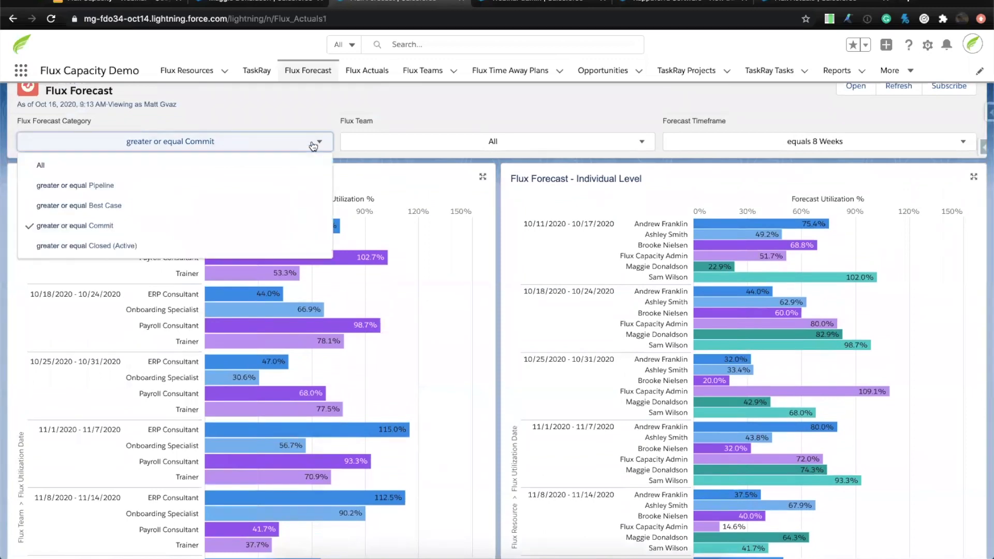
left_click(189, 206)
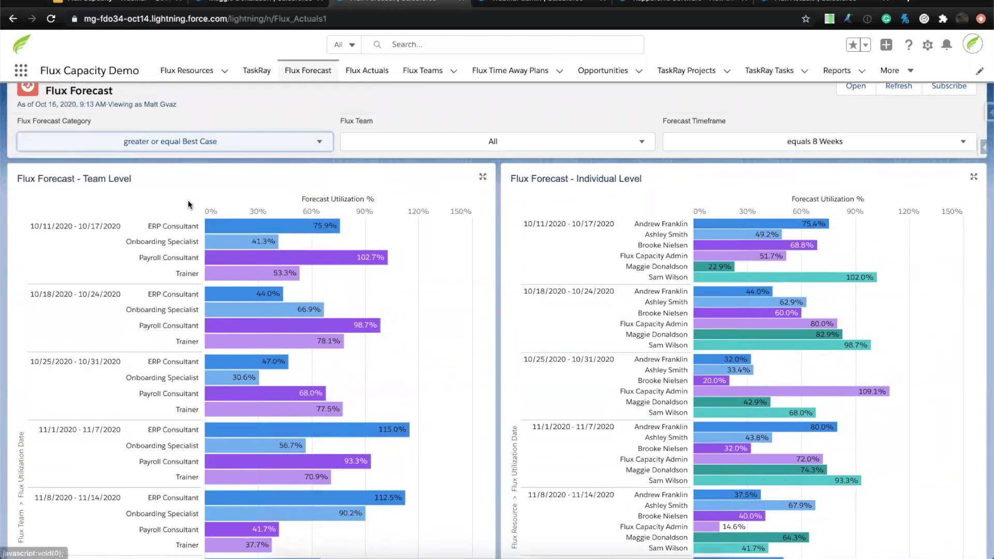
scroll(442, 414, "down", 1)
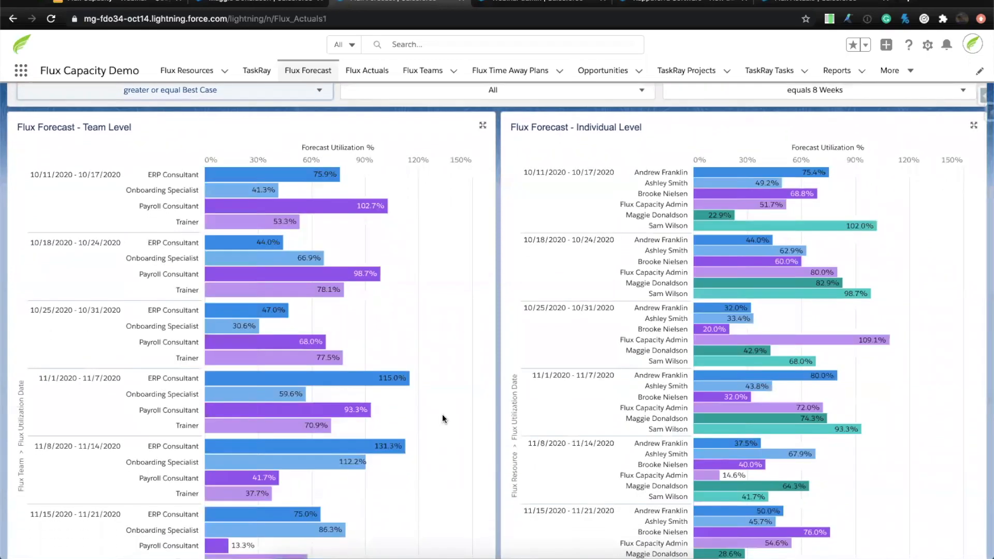
scroll(442, 414, "down", 1)
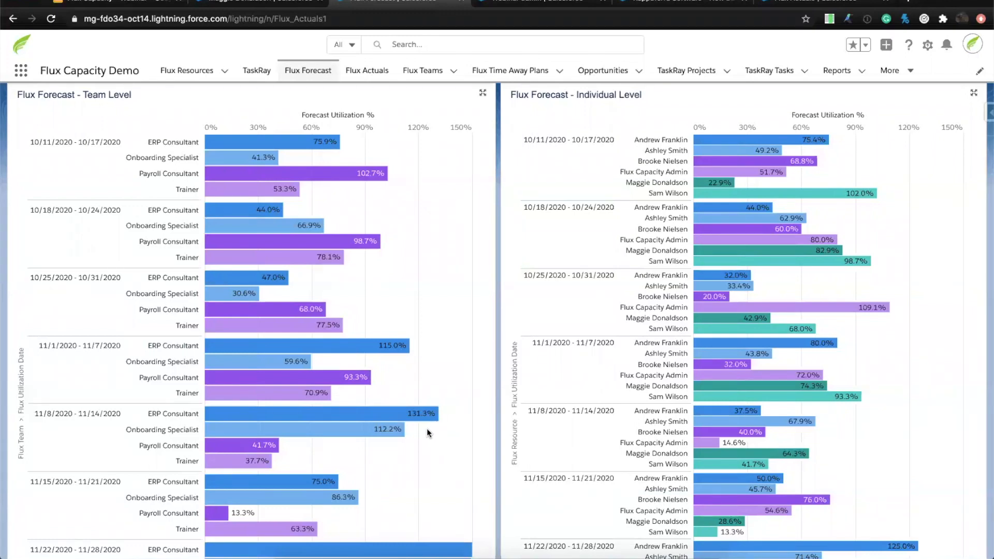
scroll(427, 433, "down", 1)
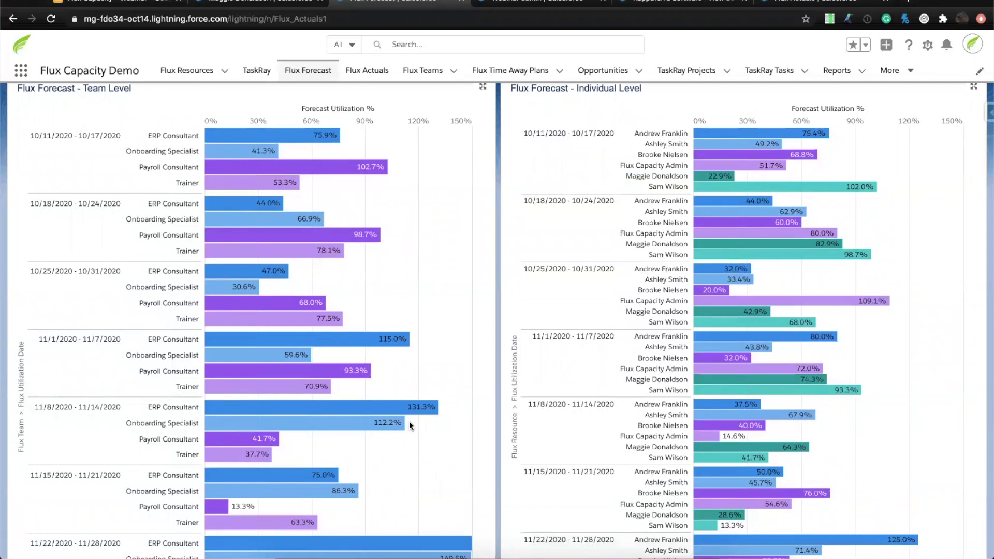
scroll(409, 424, "down", 5)
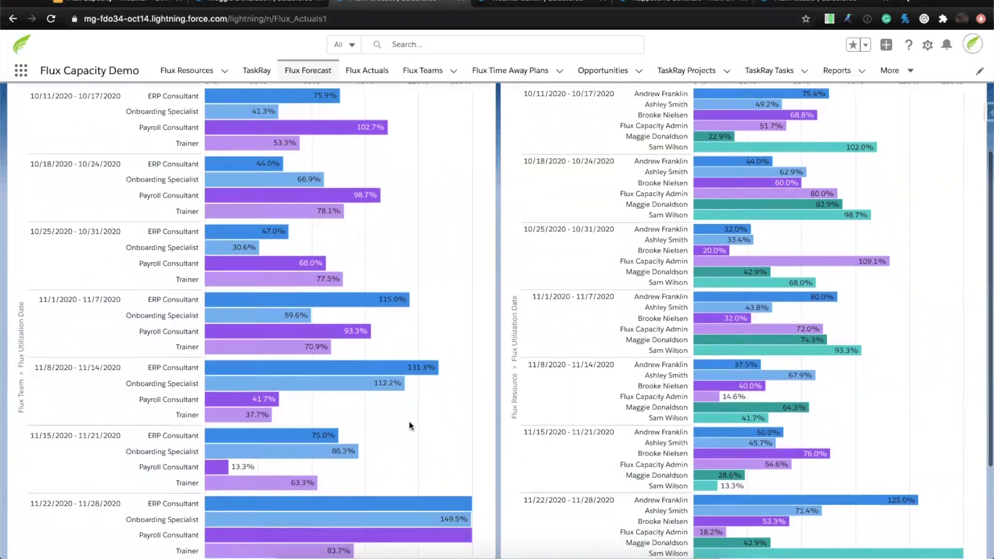
scroll(409, 425, "down", 2)
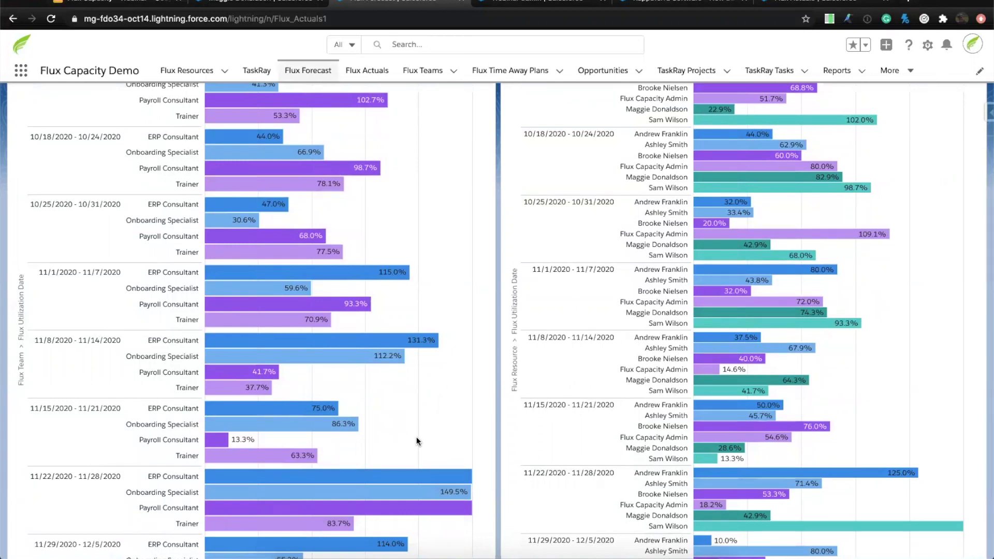
scroll(416, 439, "up", 4)
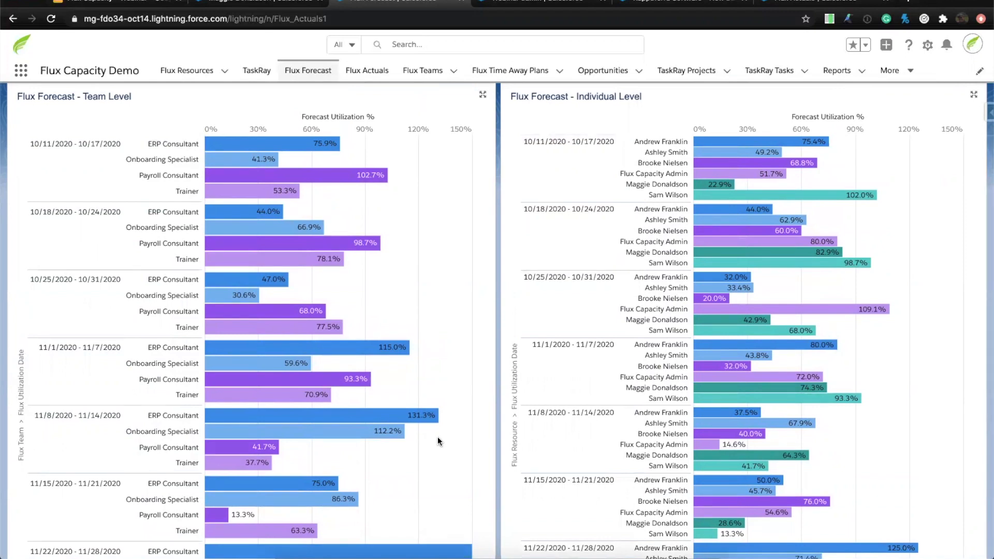
scroll(437, 441, "up", 1)
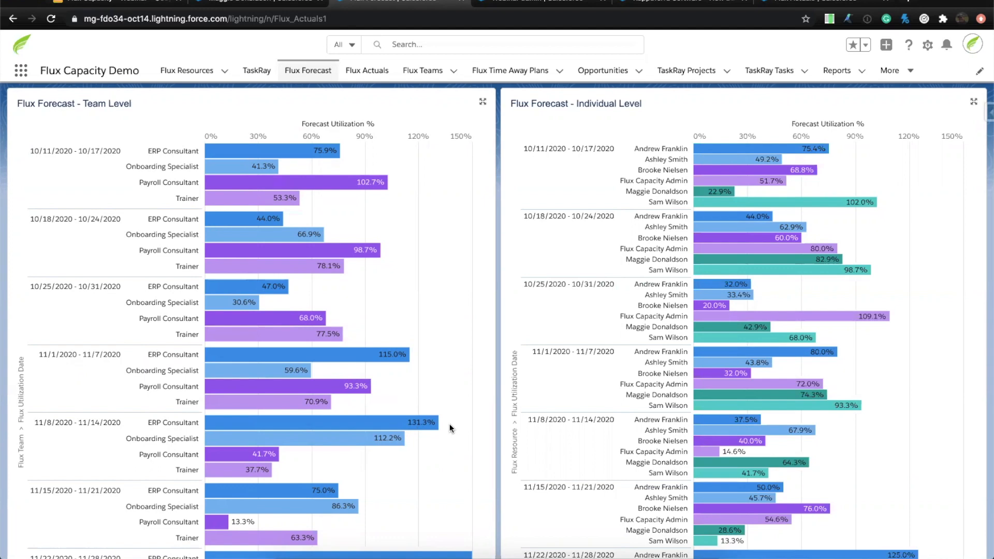
scroll(449, 423, "up", 3)
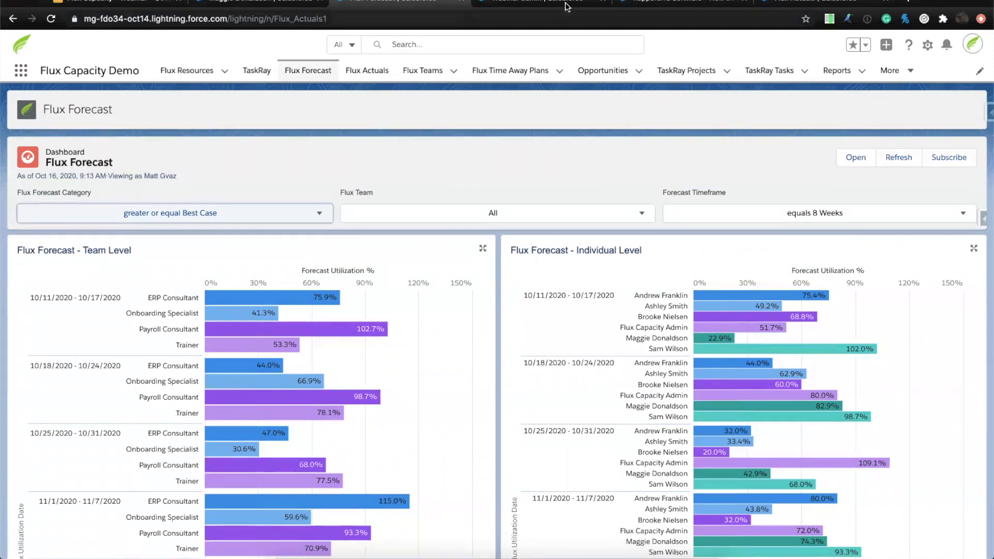
Step: Switch to the KappaTerra Software - New Business opportunity and examine its details, including Flux Forecast Type and Forecast Category
left_click(644, 4)
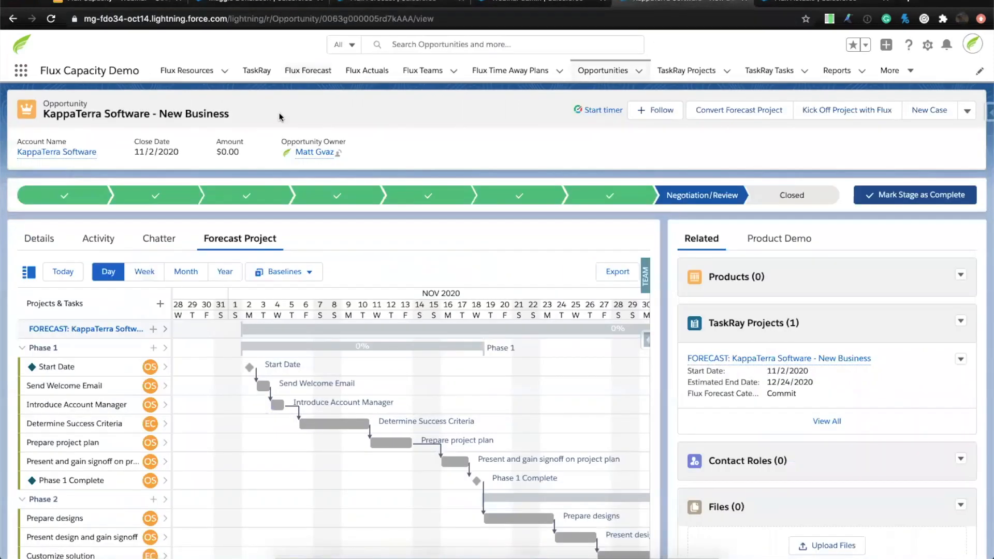
left_click(36, 245)
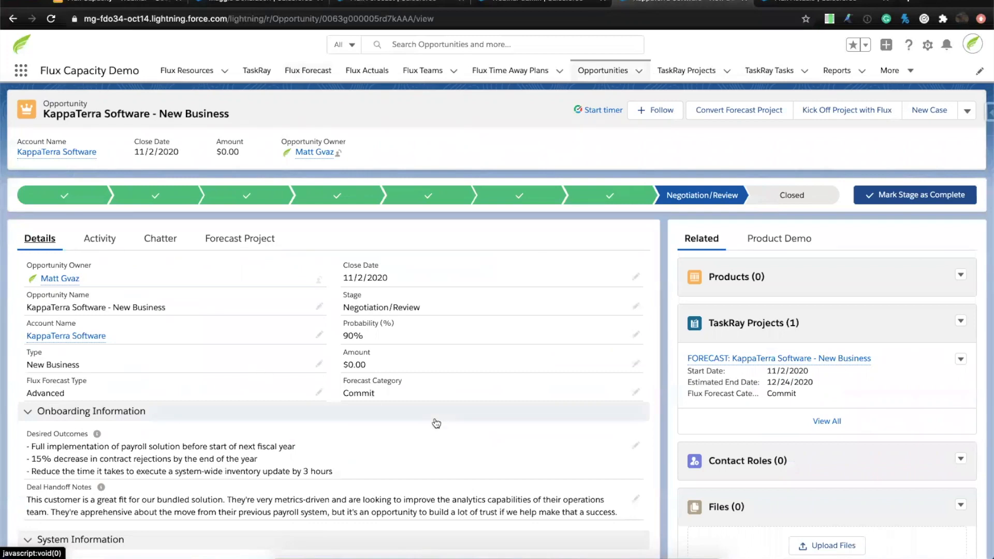
scroll(436, 423, "down", 2)
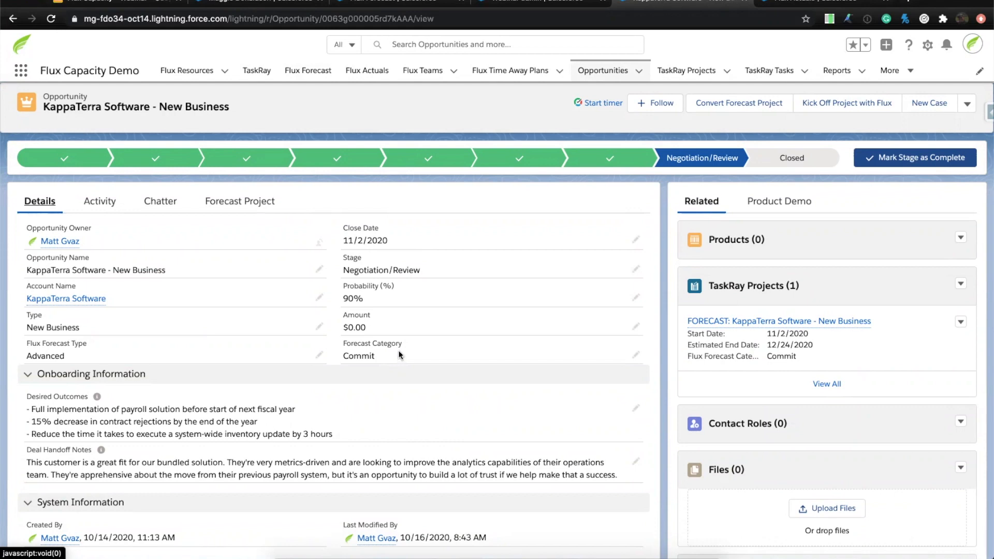
scroll(398, 350, "up", 2)
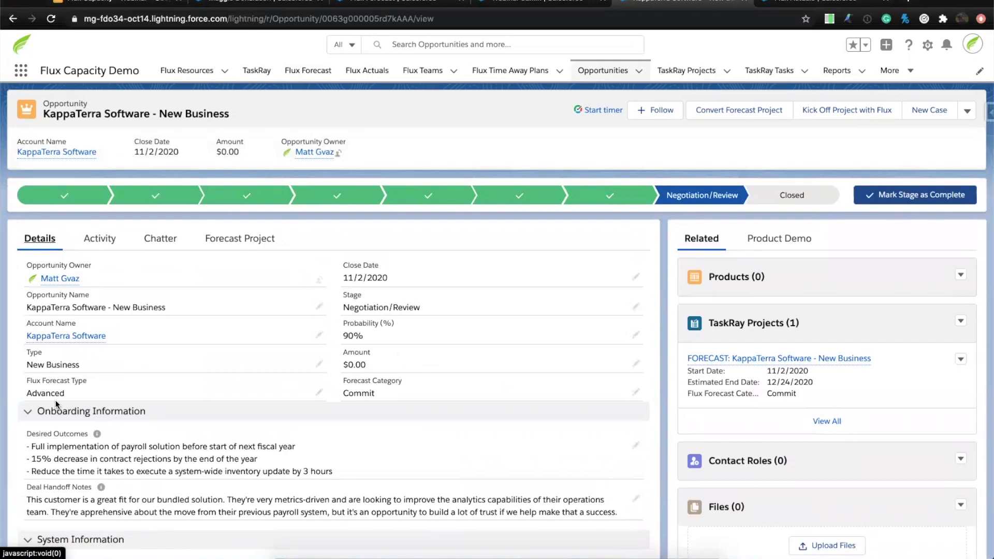
Step: Show the options available for the opportunity's Flux Forecast Type and cancel the edit without changing it
left_click(317, 394)
left_click(296, 403)
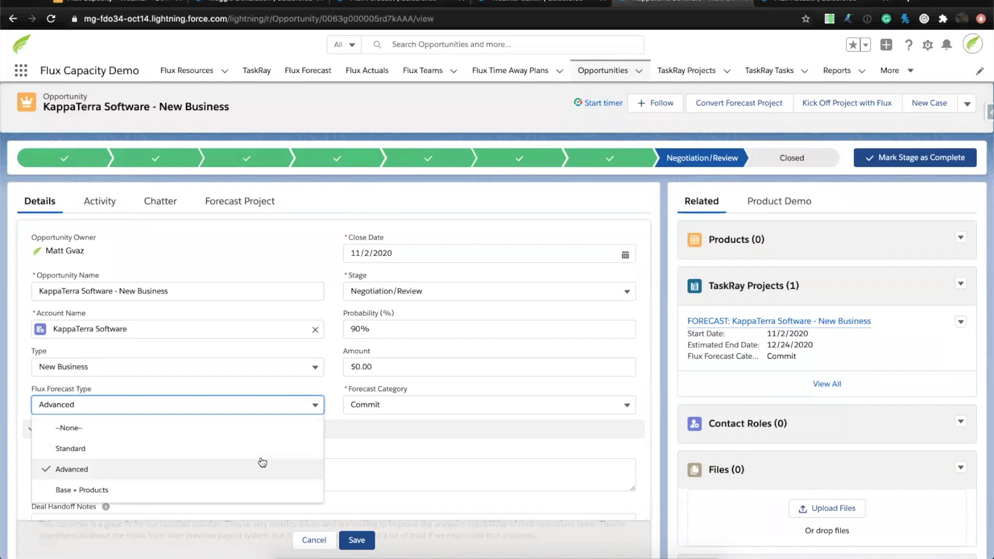
left_click(312, 539)
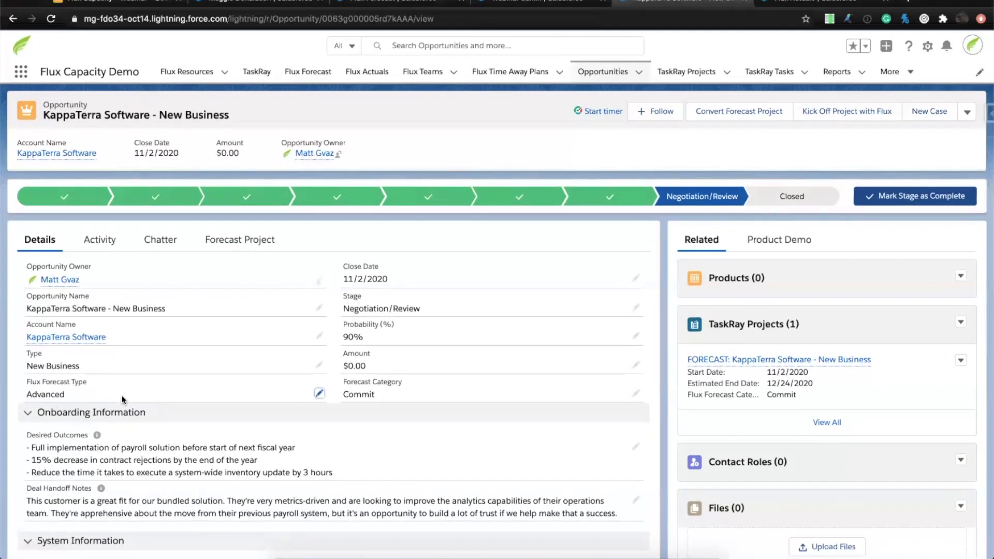
Step: Open the opportunity's Forecast Project and examine the scheduled tasks and team placeholders across its Phase 1 and Phase 2 timeline
left_click(240, 238)
scroll(396, 271, "down", 3)
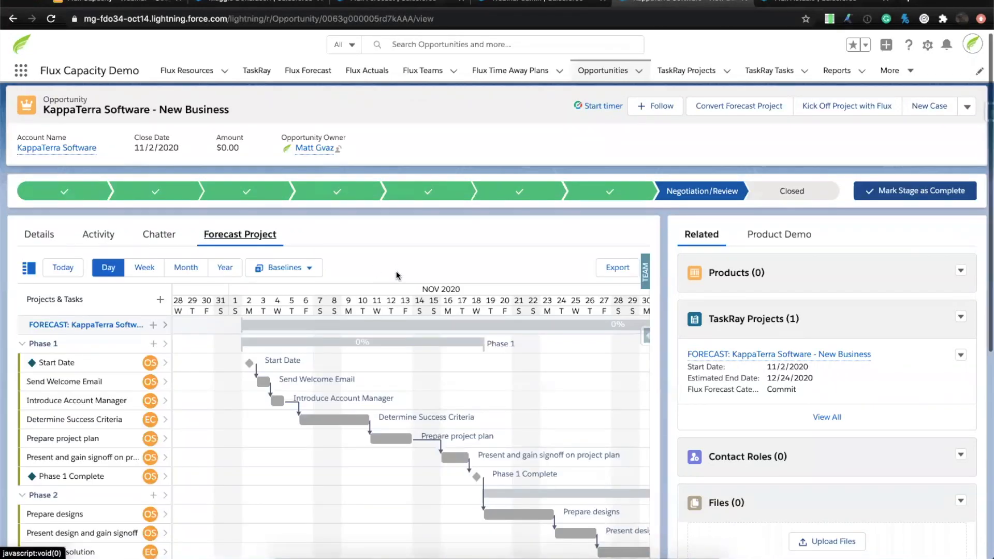
scroll(432, 441, "right", 2)
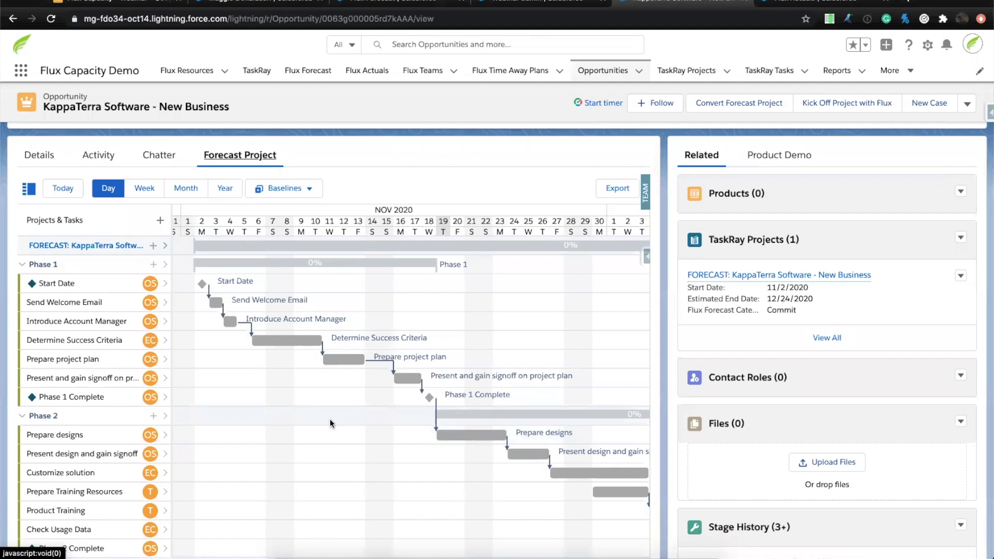
scroll(330, 418, "left", 2)
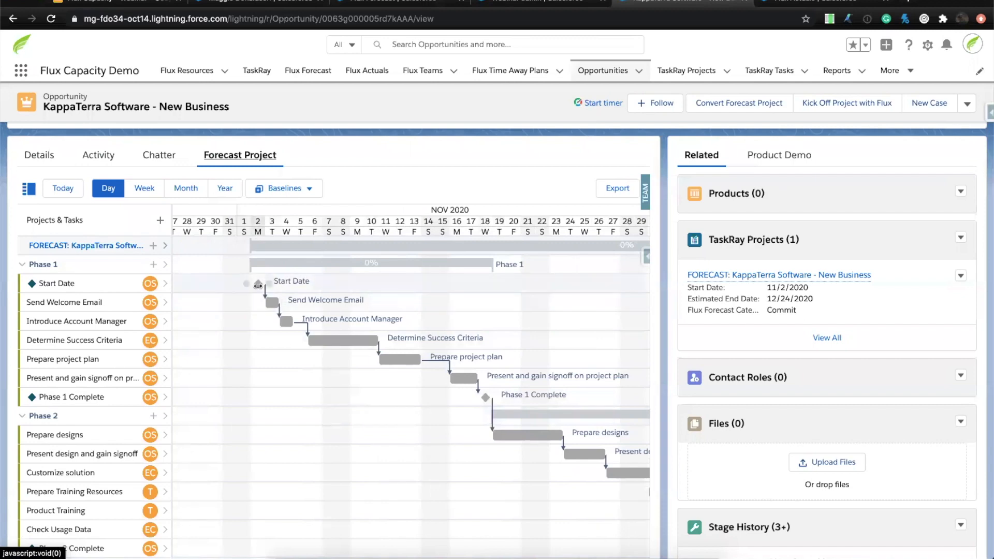
scroll(258, 285, "up", 3)
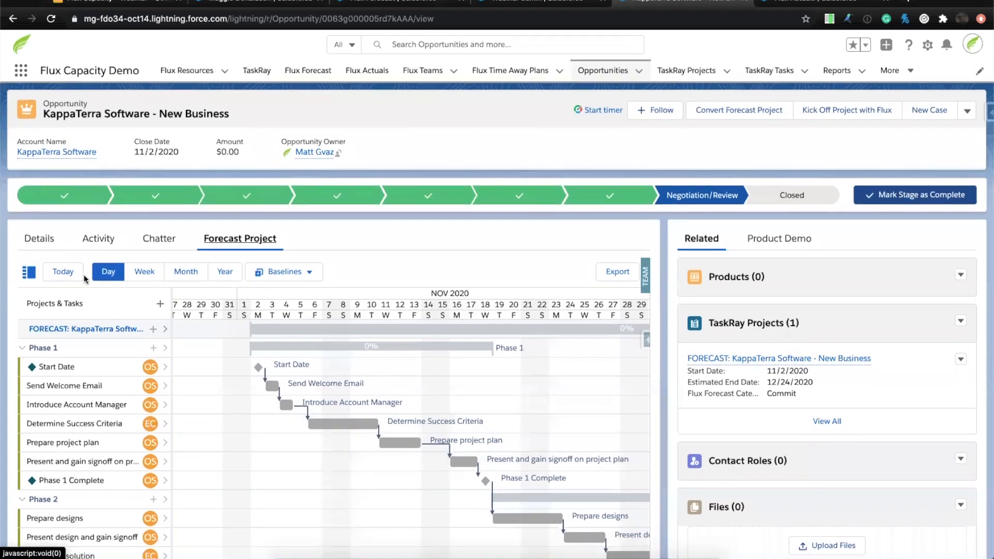
Step: Set the opportunity's Close Date to 11/30/2020, save it and check the start of the Forecast Project timeline
left_click(40, 239)
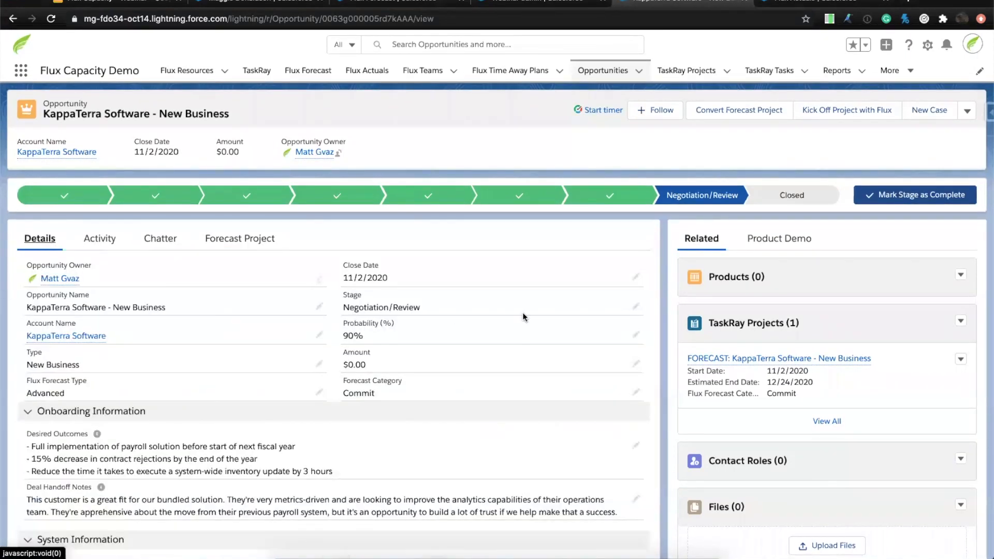
left_click(635, 277)
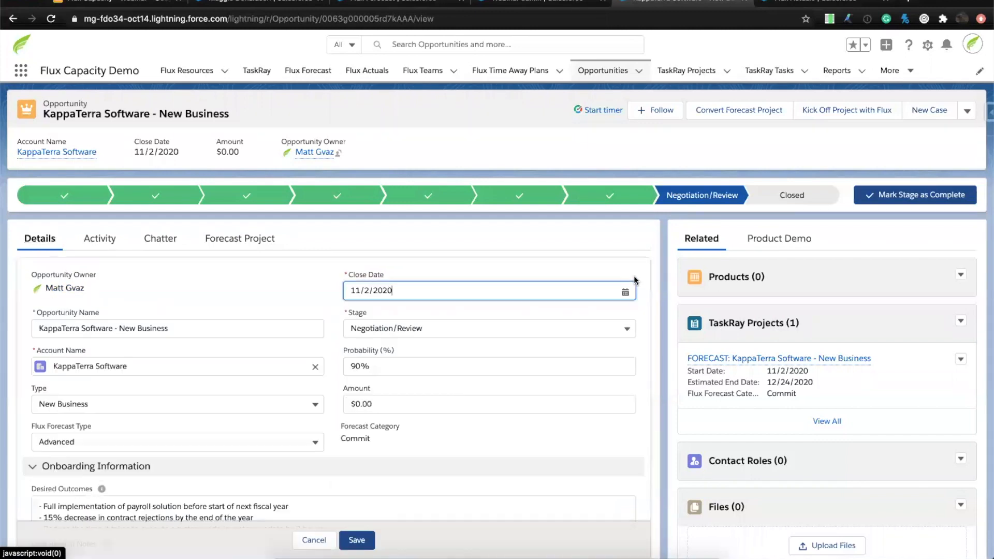
left_click(549, 287)
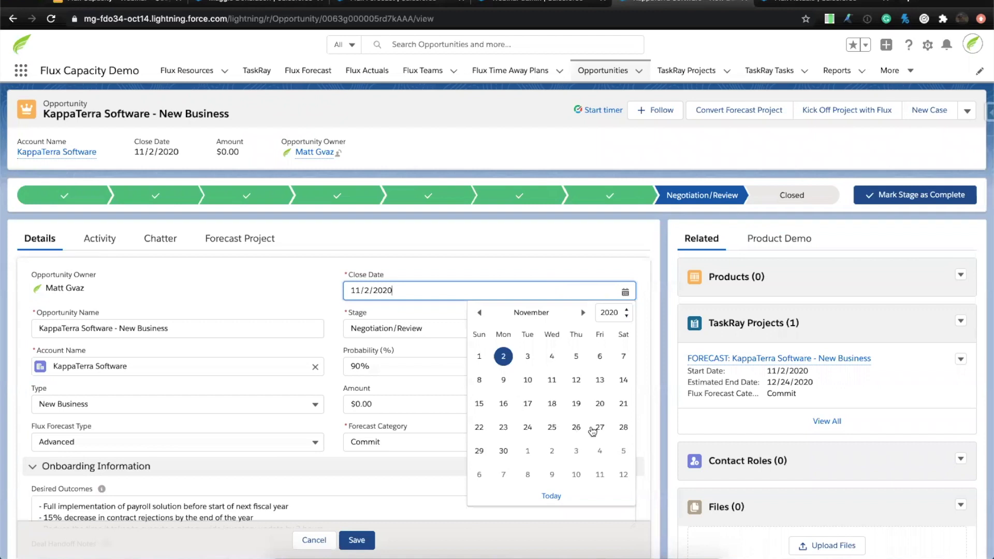
left_click(502, 450)
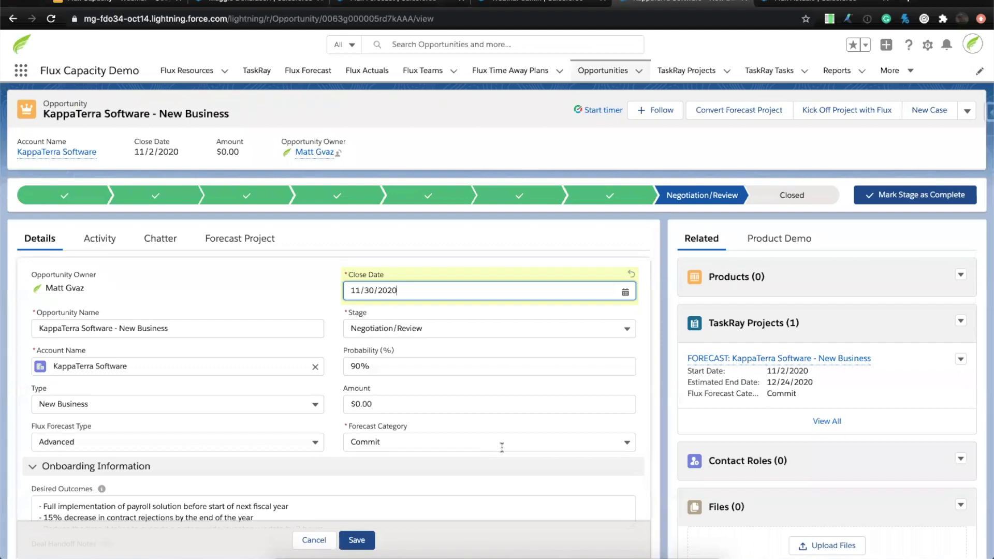
left_click(357, 539)
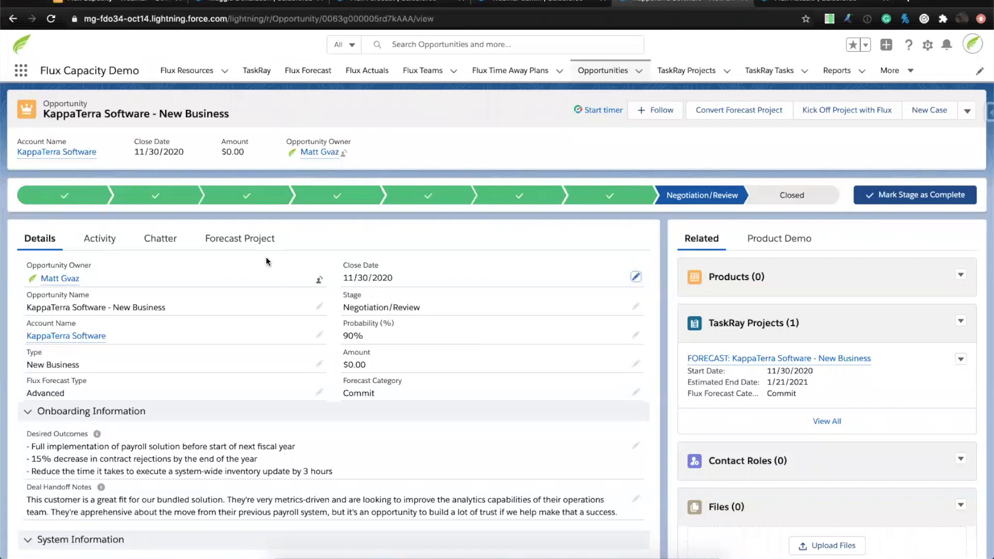
left_click(258, 243)
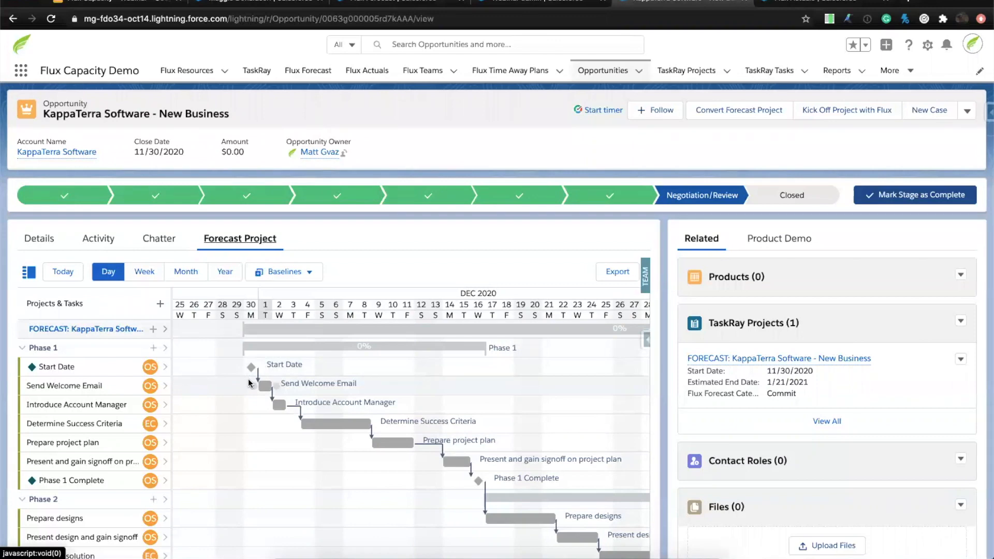
mouse_move(249, 372)
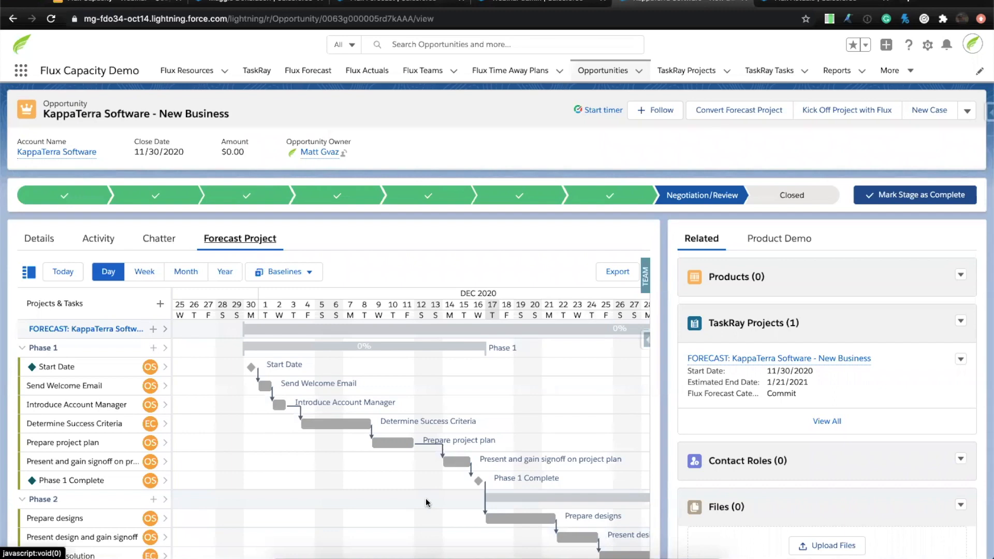
Step: Examine the rescheduled Phase 1 and Phase 2 tasks on the Forecast Project timeline
scroll(425, 497, "right", 2)
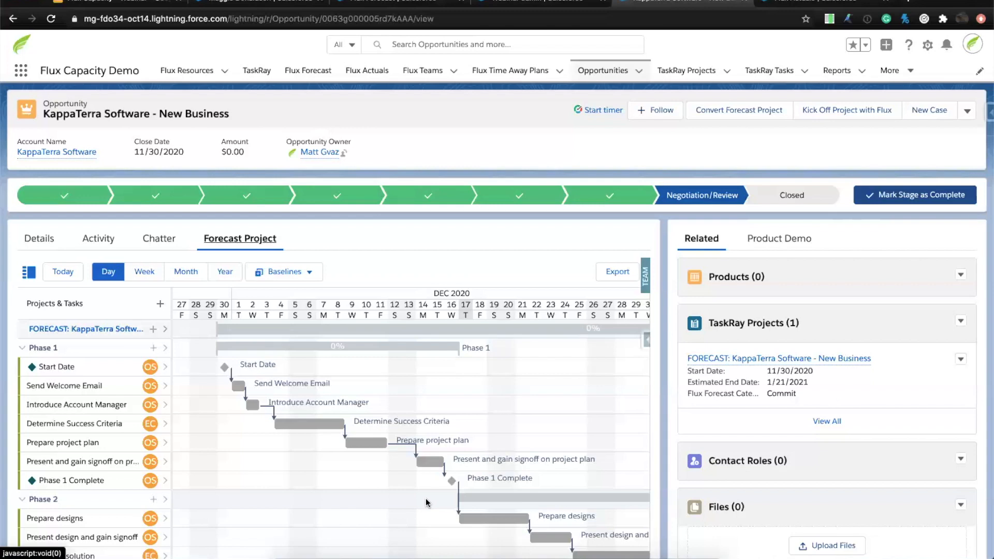
scroll(425, 502, "down", 1)
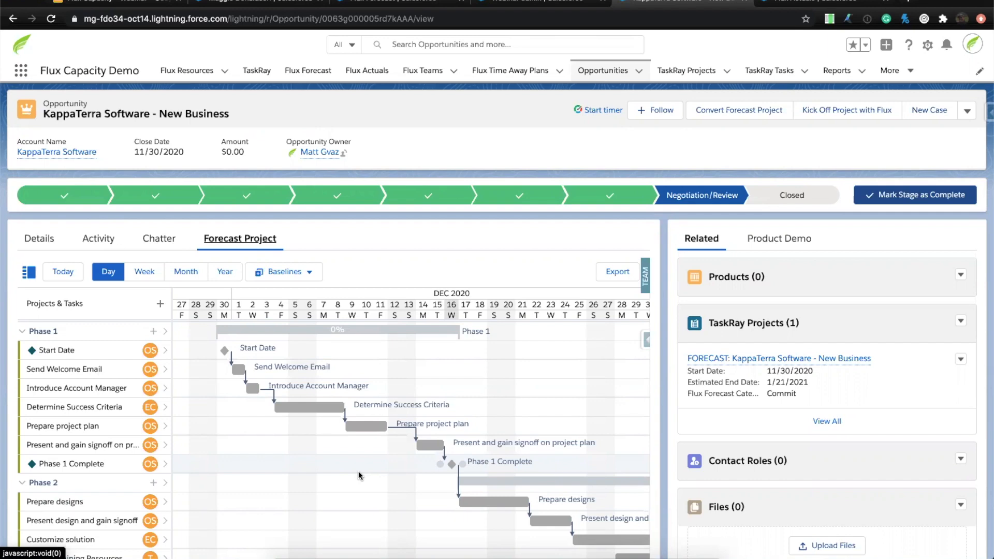
scroll(361, 475, "up", 1)
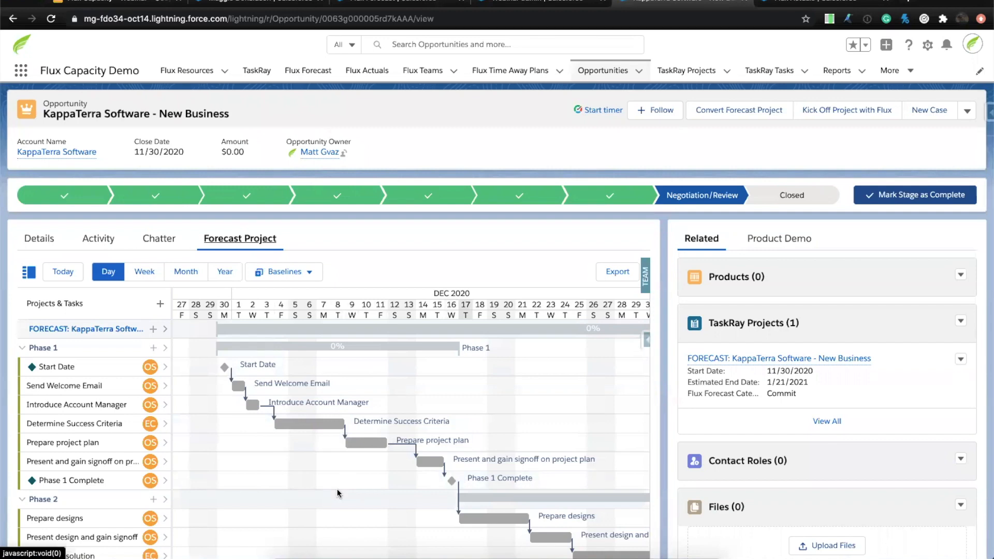
Step: Review the opportunity's Flux Forecast Type and Forecast Category in edit mode, and cancel without changing them
left_click(34, 238)
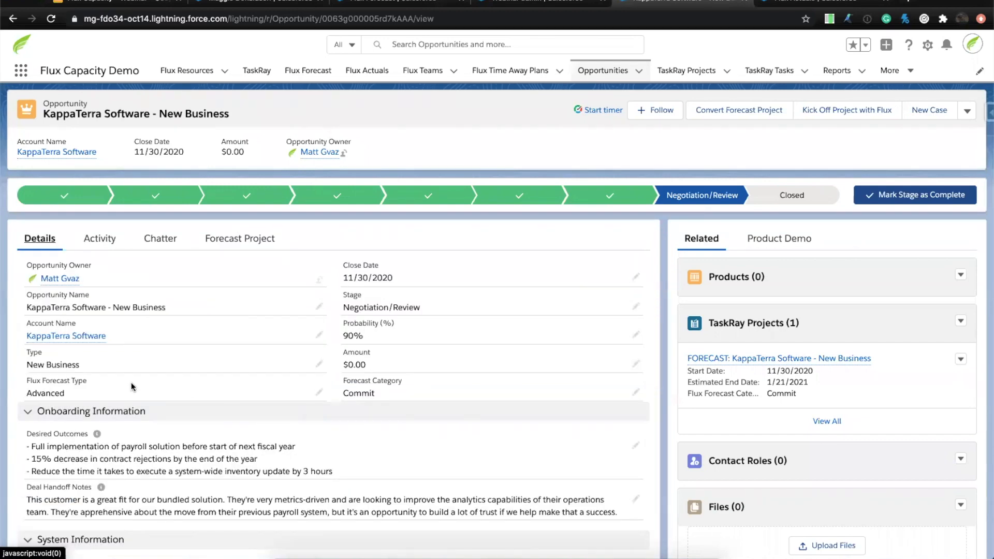
left_click(317, 397)
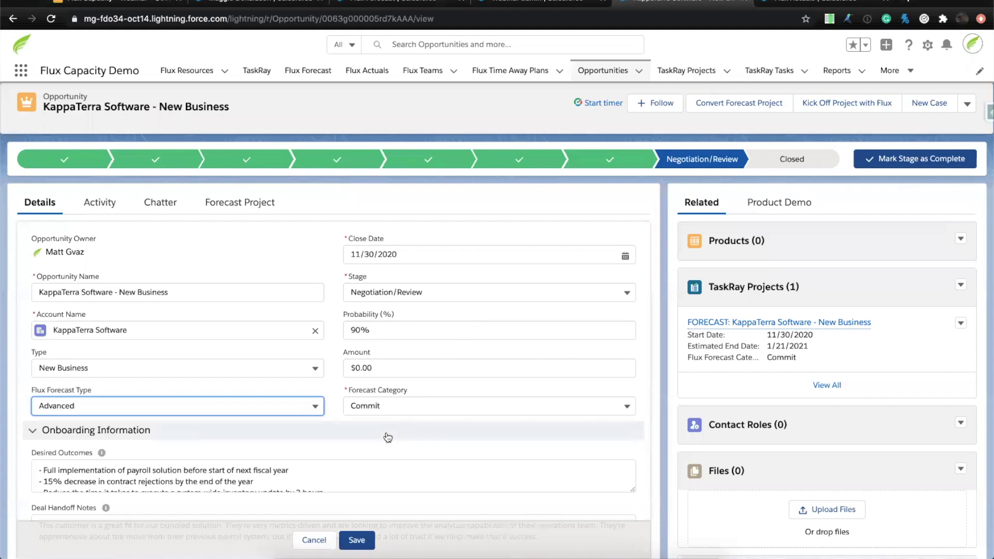
left_click(364, 450)
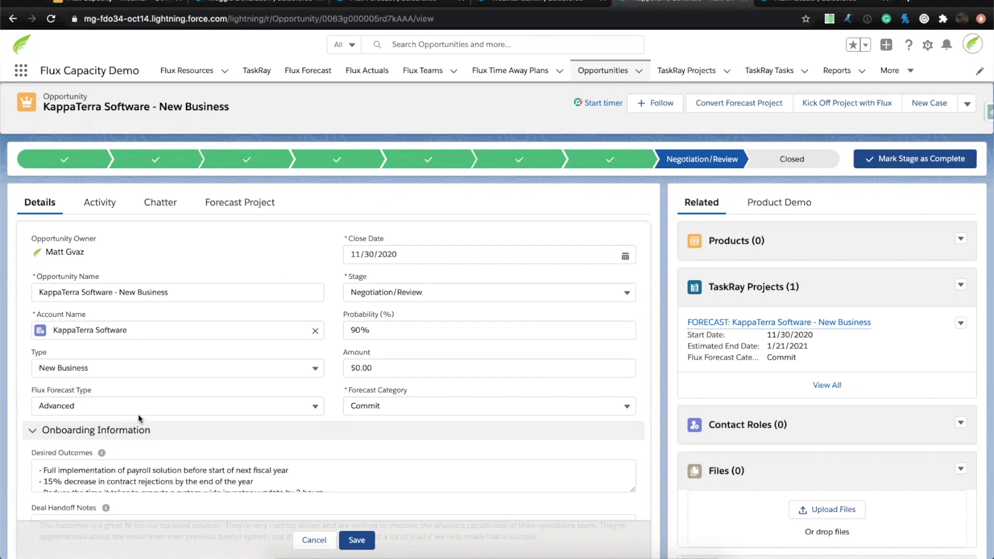
left_click(304, 539)
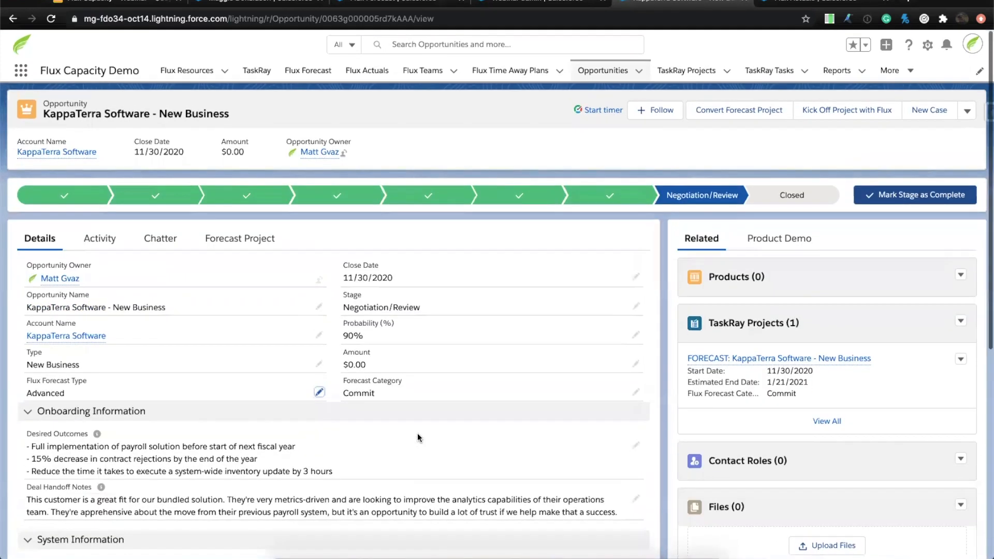
Step: Close the KappaTerra Software - New Business opportunity with the stage Closed Won and save it
left_click(791, 196)
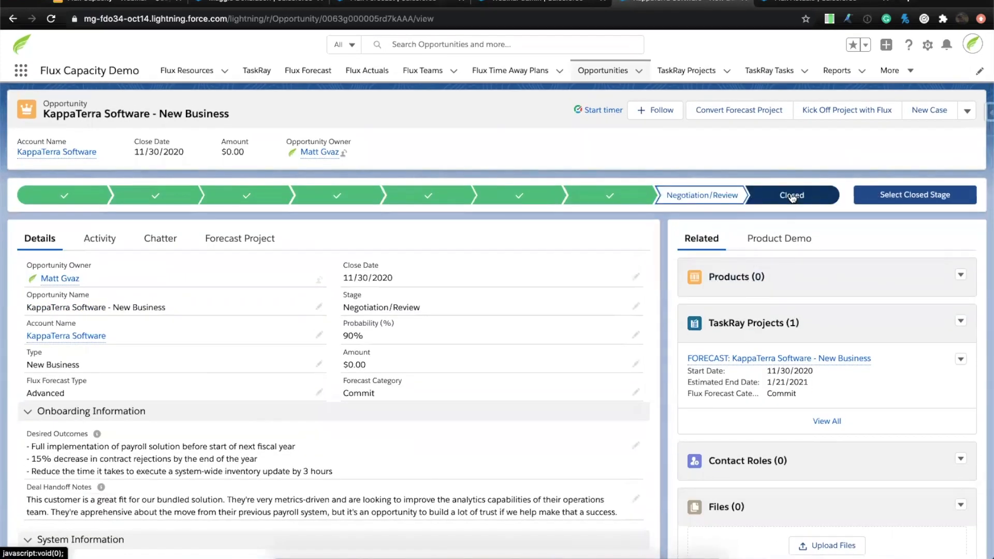
left_click(909, 196)
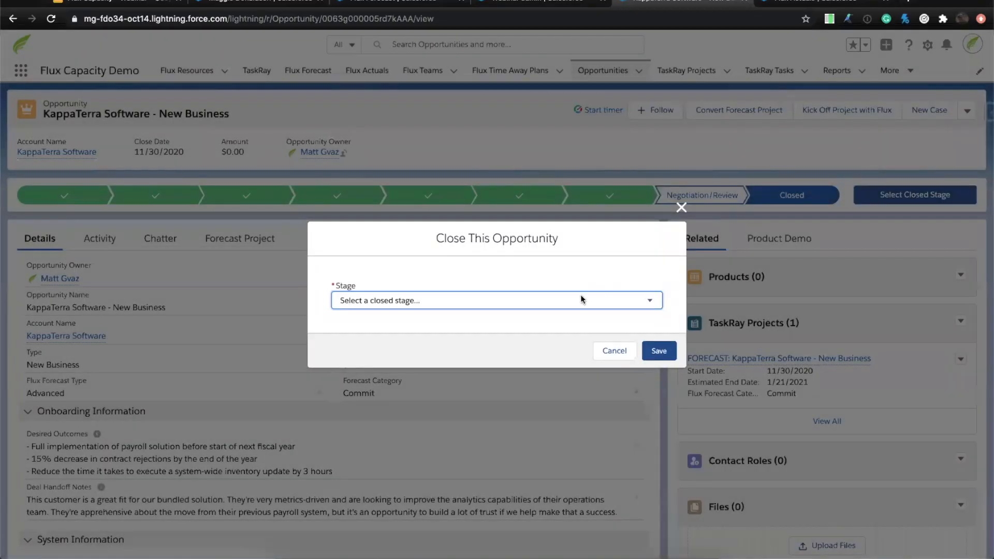
left_click(575, 299)
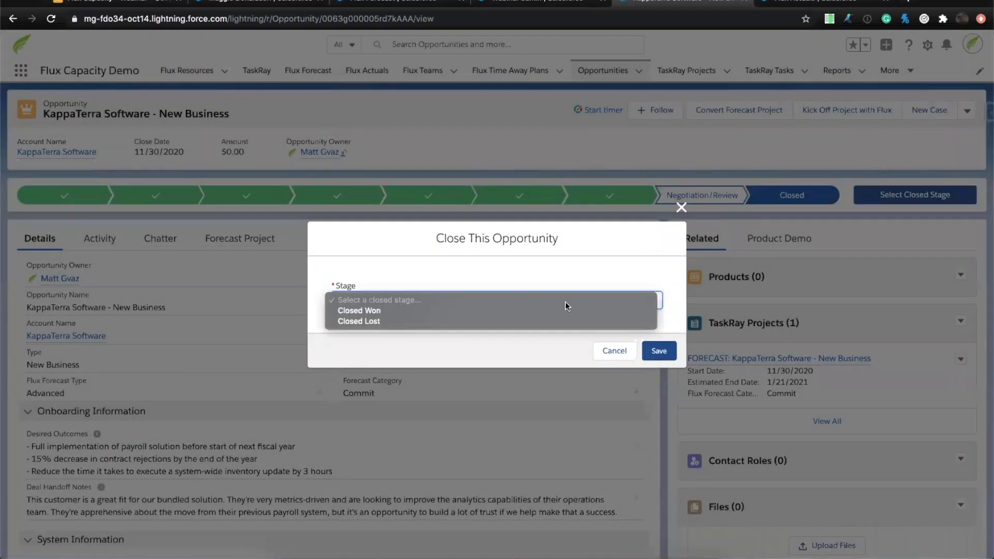
left_click(542, 309)
left_click(648, 350)
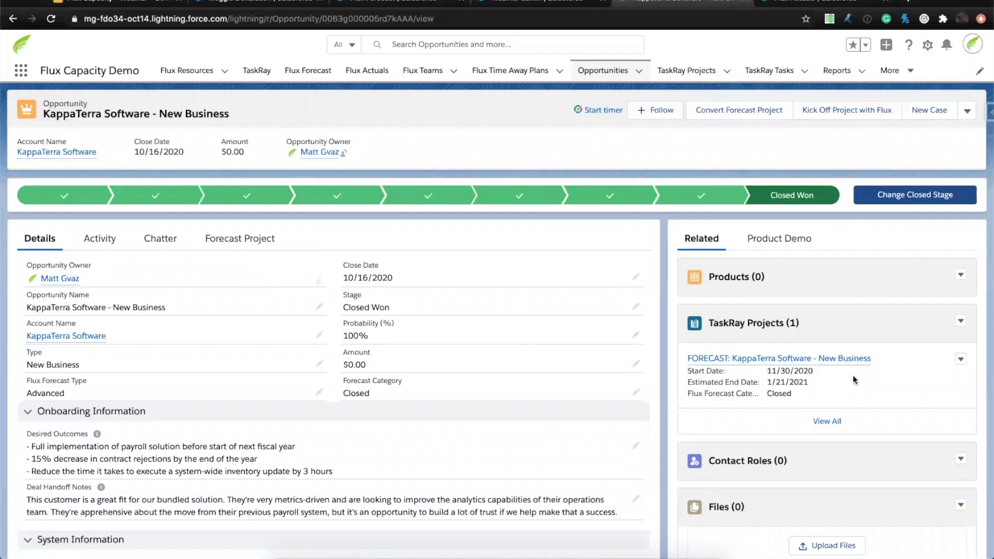
Step: Convert the opportunity's Forecast Project to a live delivery project and finish the conversion
left_click(239, 239)
scroll(365, 409, "down", 2)
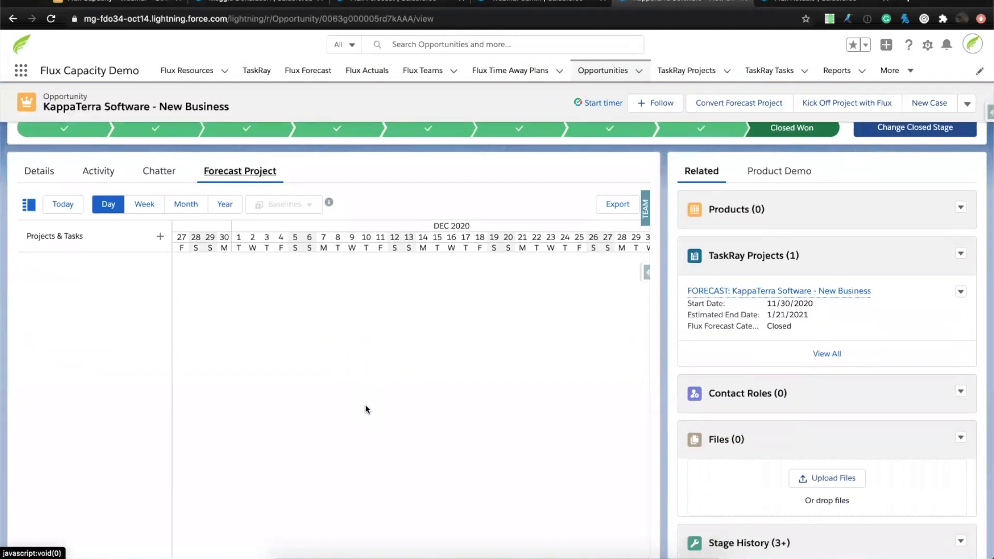
scroll(365, 409, "up", 2)
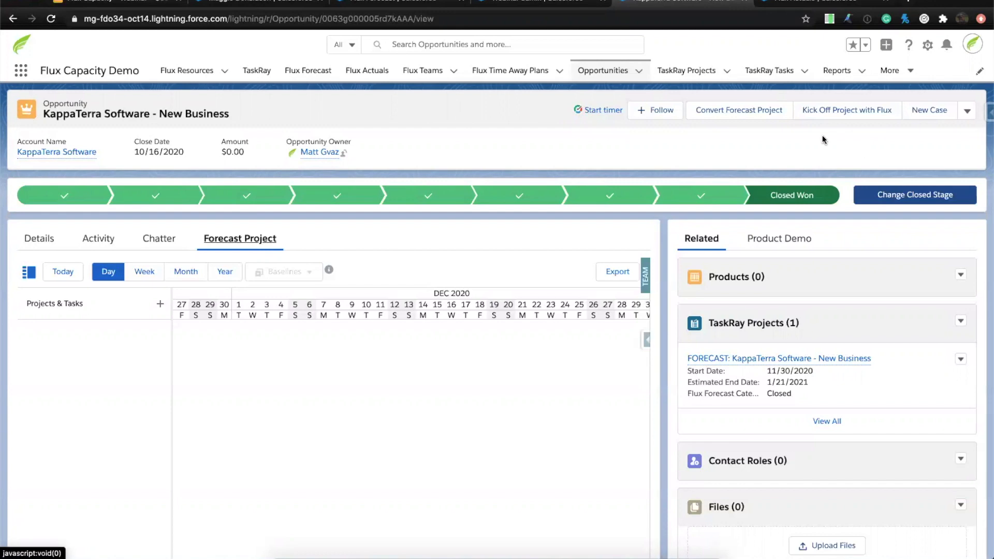
left_click(734, 115)
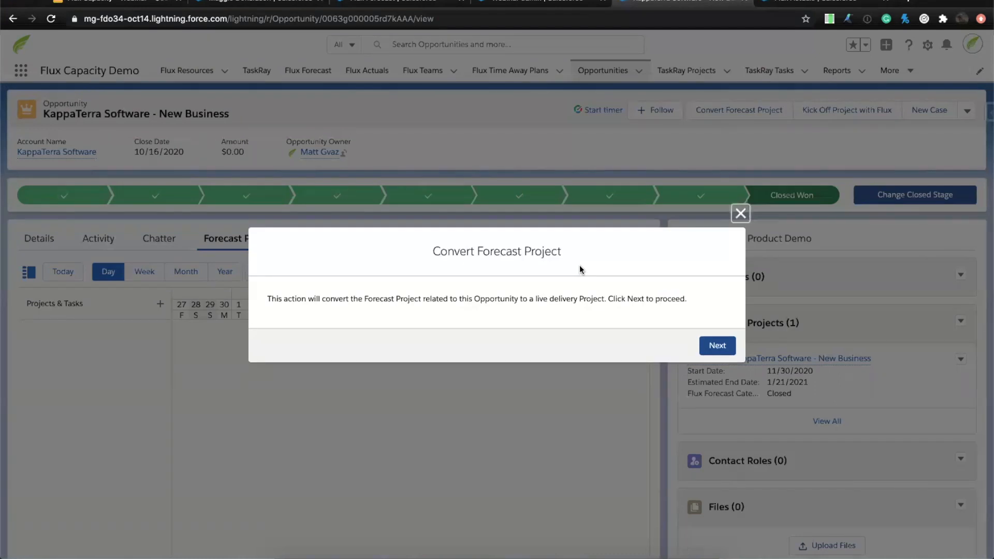
left_click(712, 345)
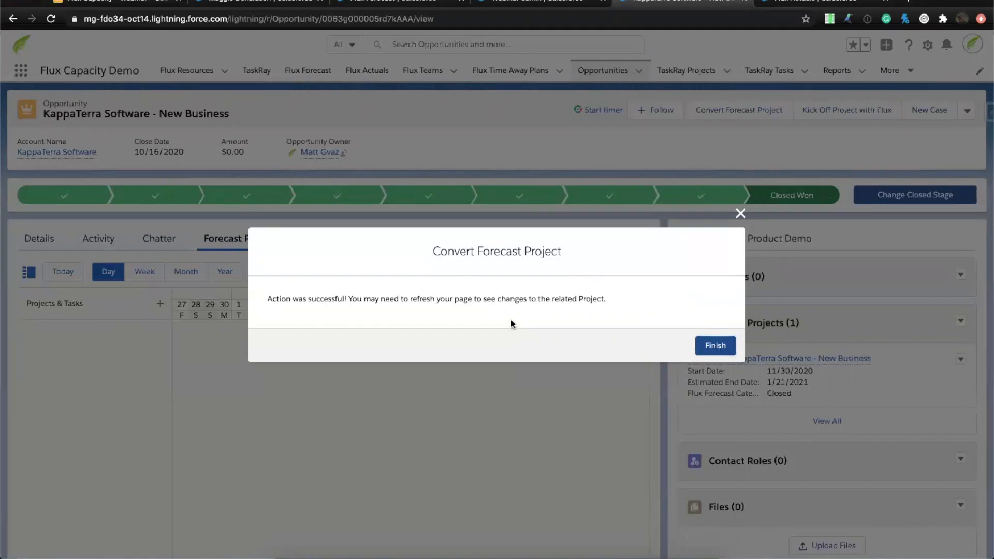
left_click(709, 342)
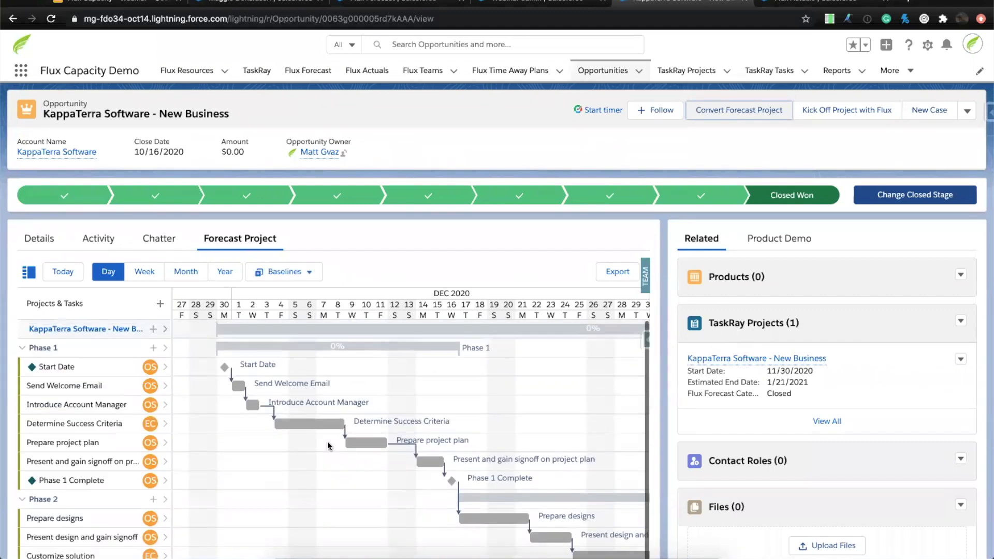
Step: Open the converted project's Flux assignment grid and compare the weekly allocation of the Onboarding Specialist, Trainer and ERP Consultant candidates
left_click(106, 334)
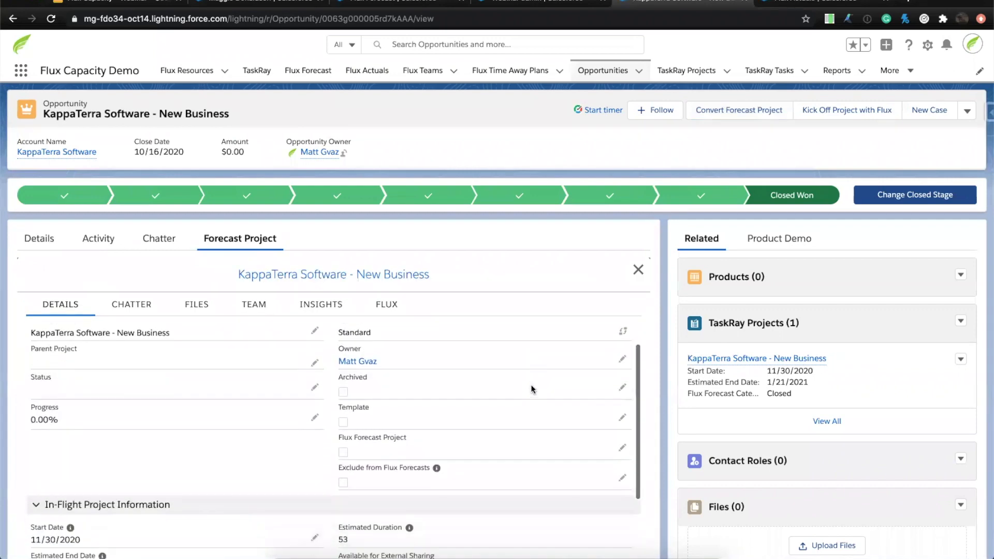
left_click(396, 305)
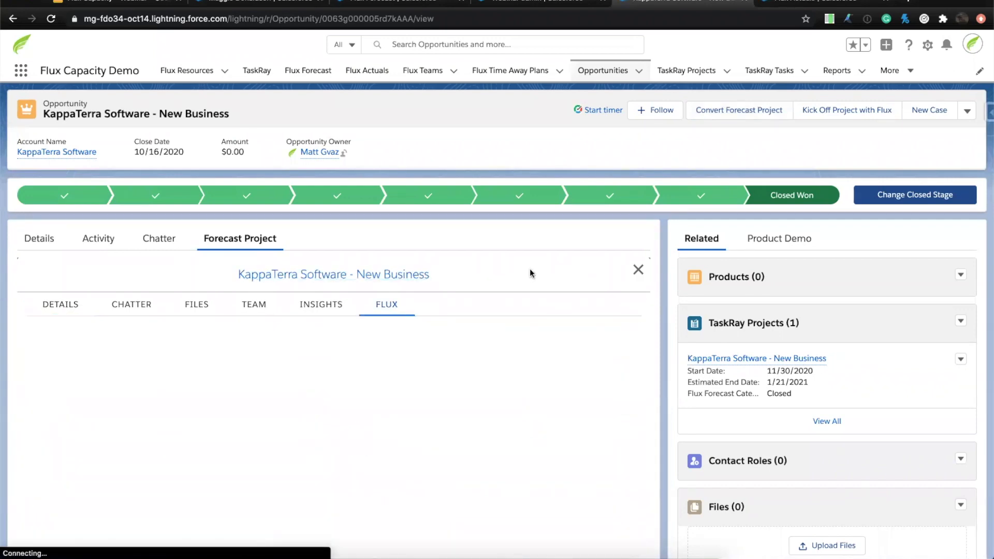
scroll(529, 269, "down", 3)
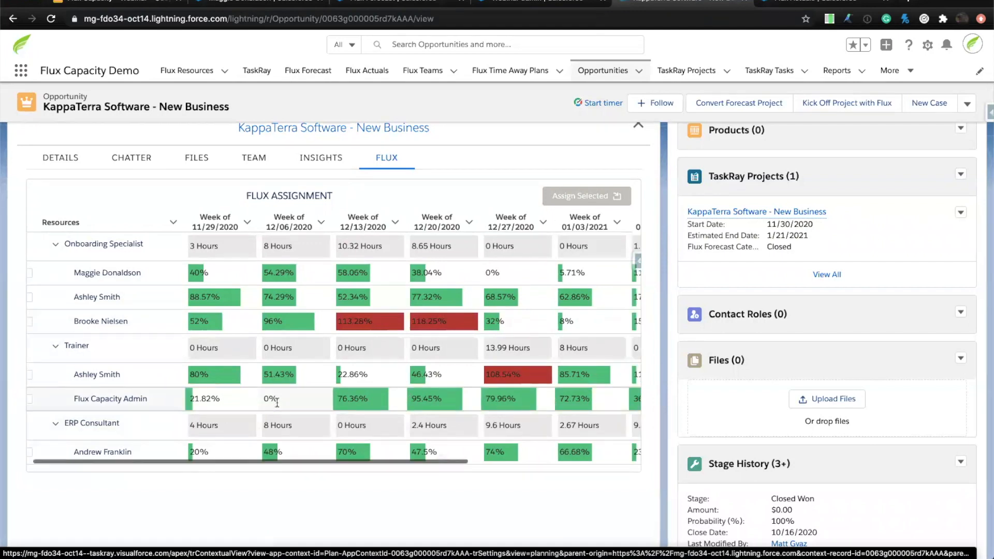
scroll(276, 402, "right", 2)
scroll(276, 403, "right", 5)
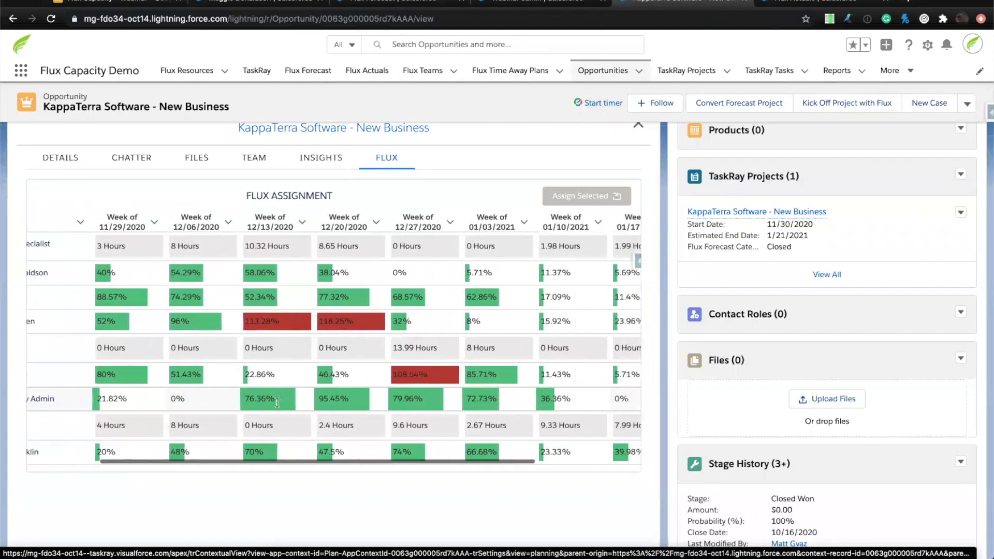
scroll(277, 403, "left", 5)
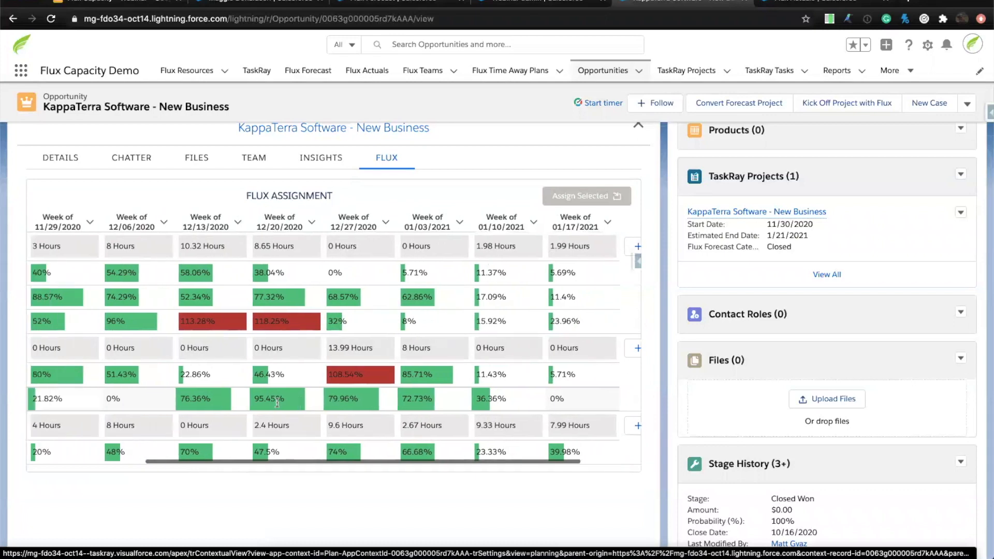
scroll(277, 403, "left", 3)
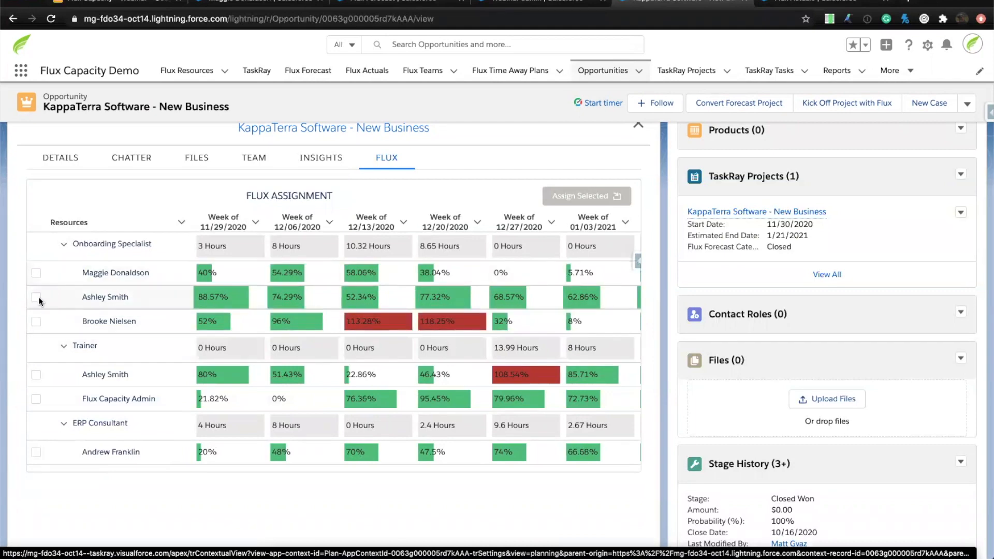
Step: Assign the first-listed Onboarding Specialist, Flux Capacity Admin as Trainer, and the only ERP Consultant candidate to the project's tasks
left_click(36, 273)
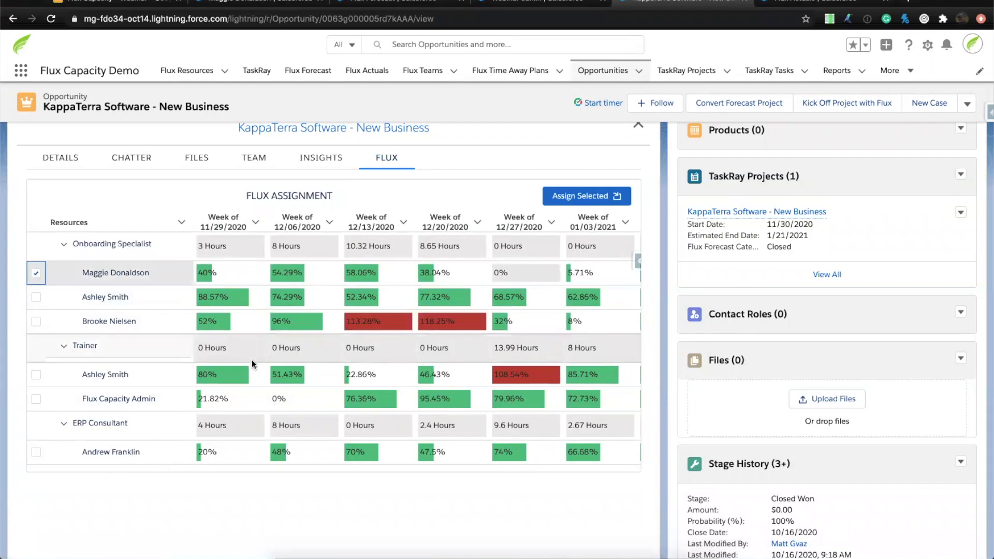
left_click(36, 398)
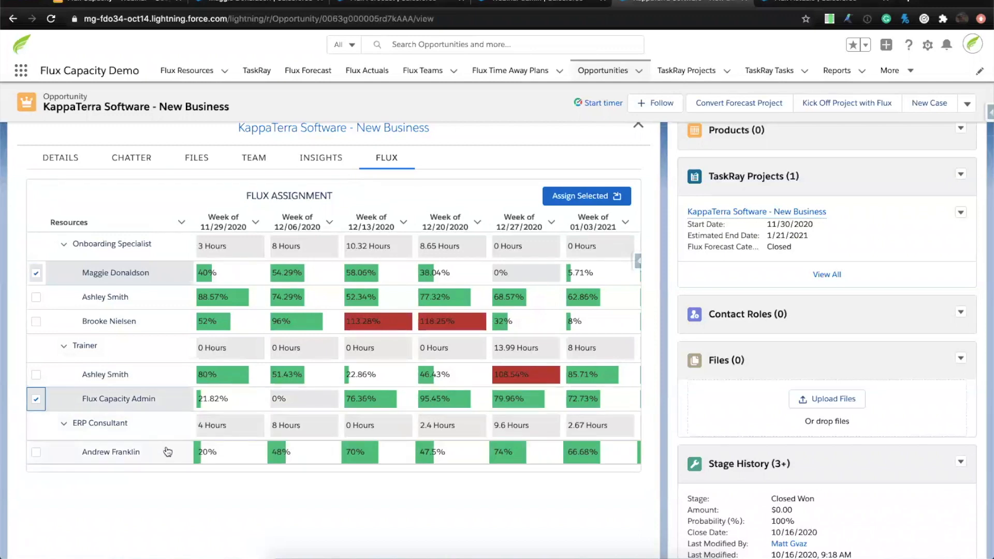
left_click(36, 451)
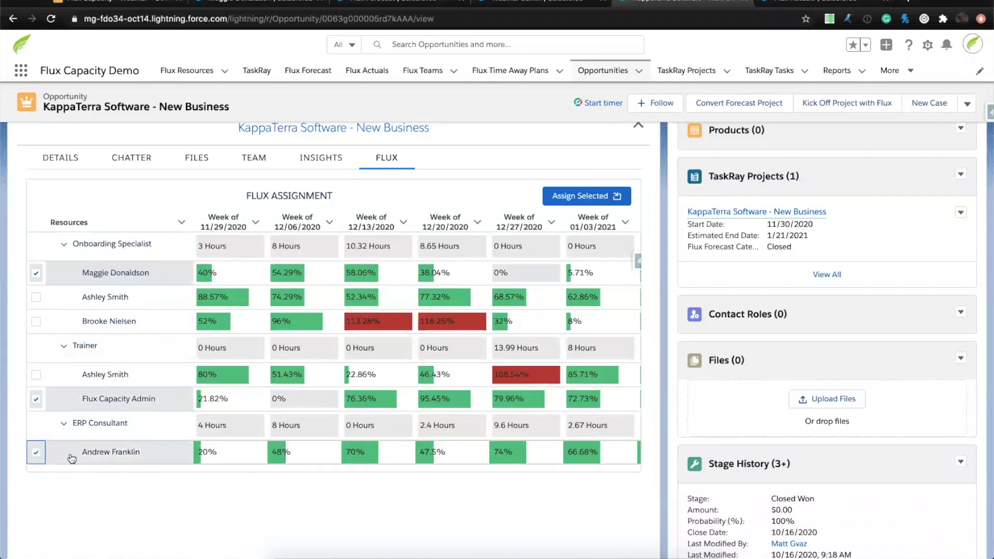
scroll(377, 451, "right", 3)
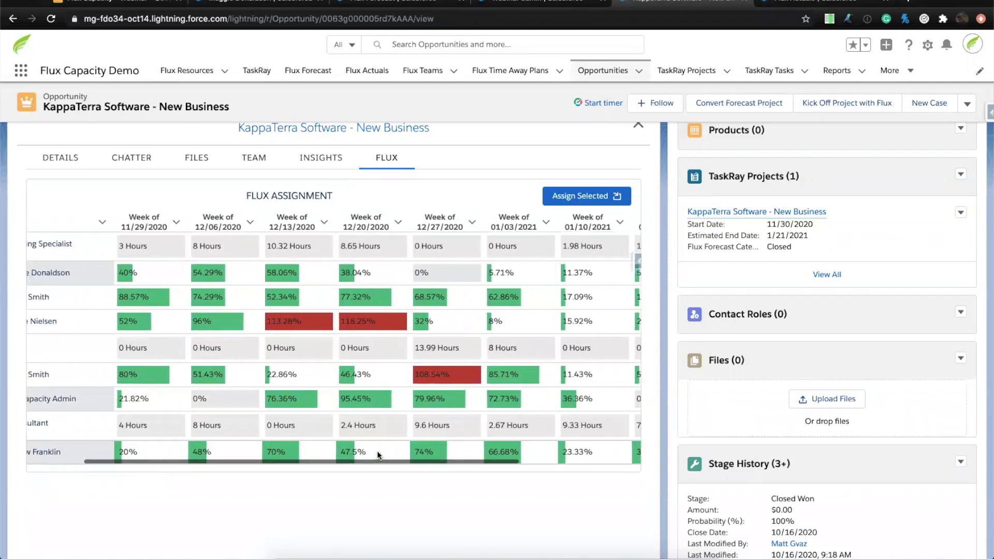
scroll(377, 450, "right", 2)
scroll(377, 450, "left", 5)
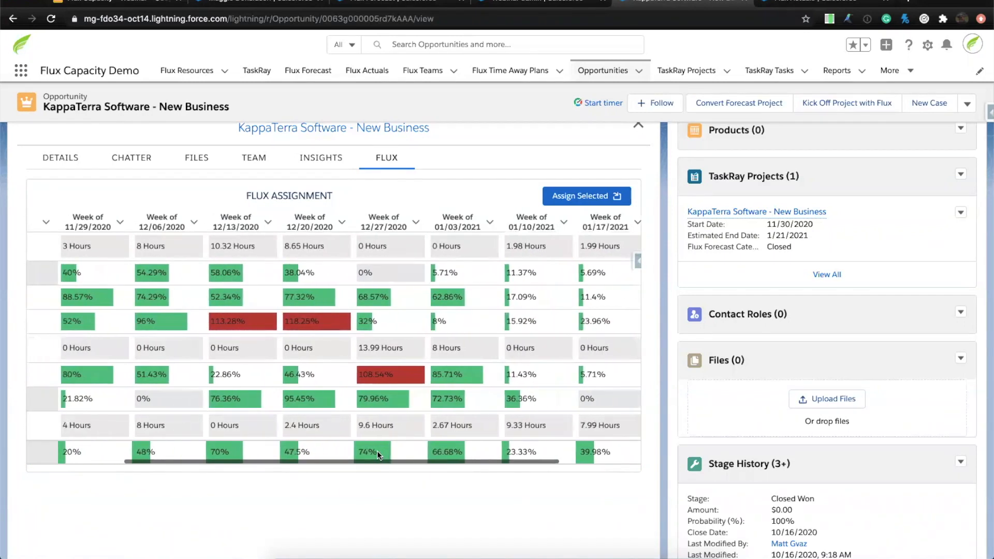
scroll(376, 450, "left", 2)
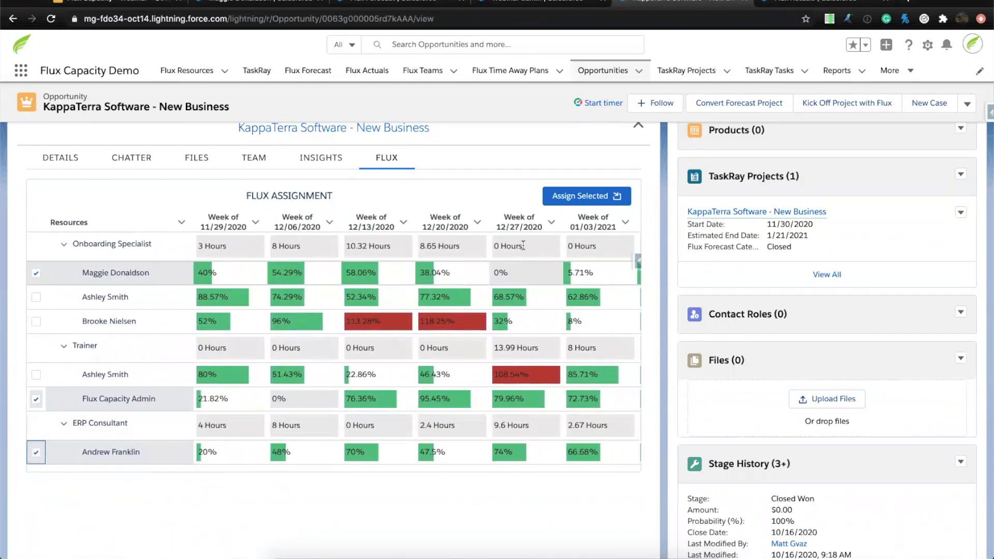
left_click(568, 202)
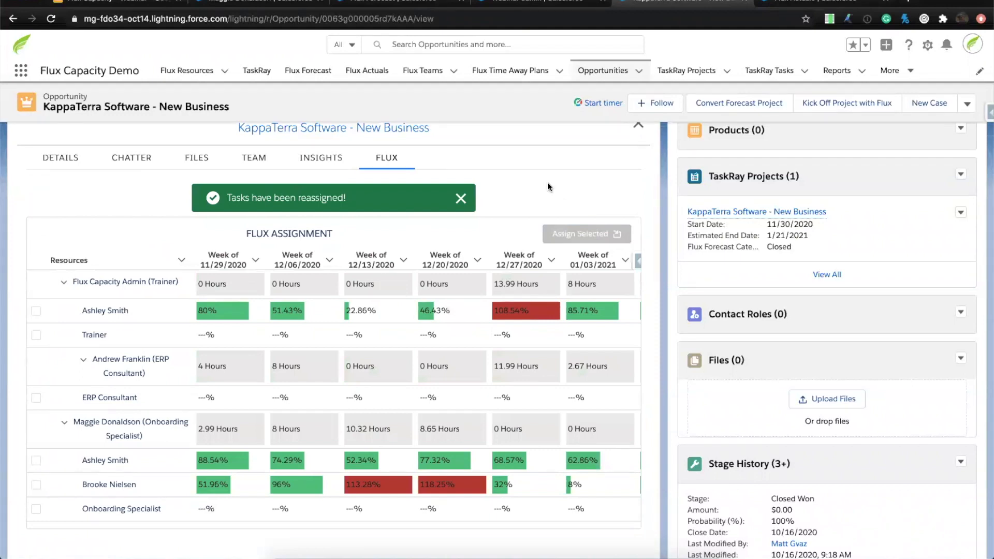
Step: Close the project's details and check the assignees of the Phase 1 and Phase 2 tasks on the timeline
scroll(546, 186, "up", 2)
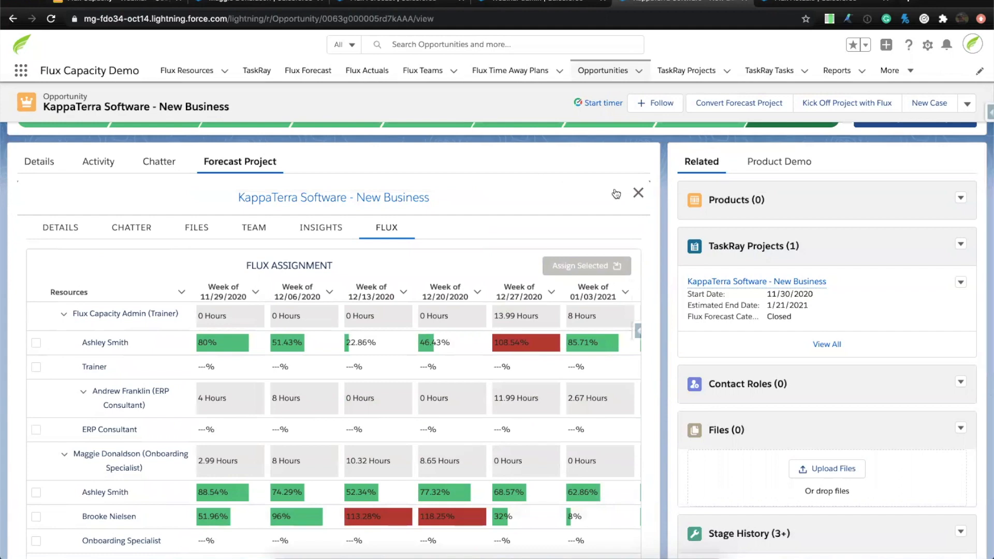
left_click(637, 192)
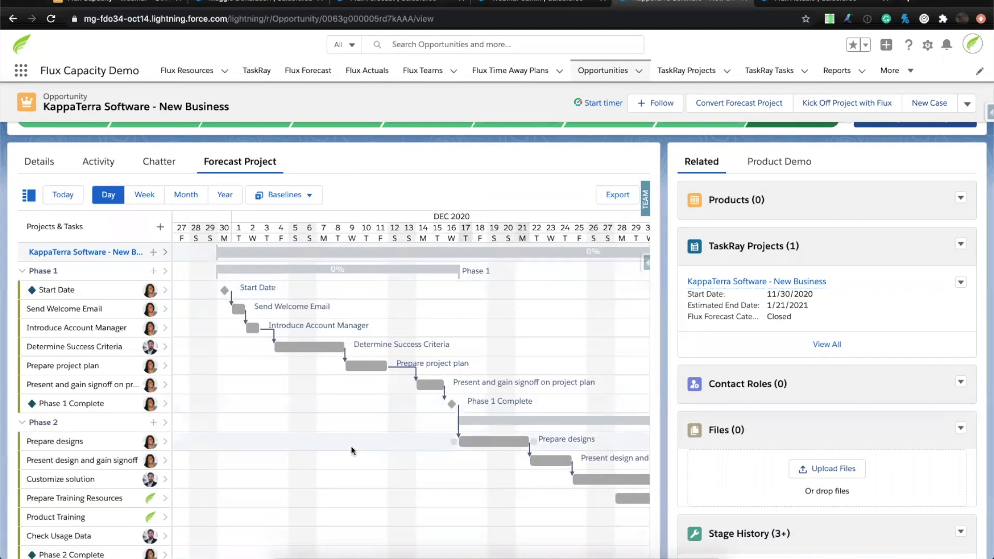
scroll(350, 446, "up", 2)
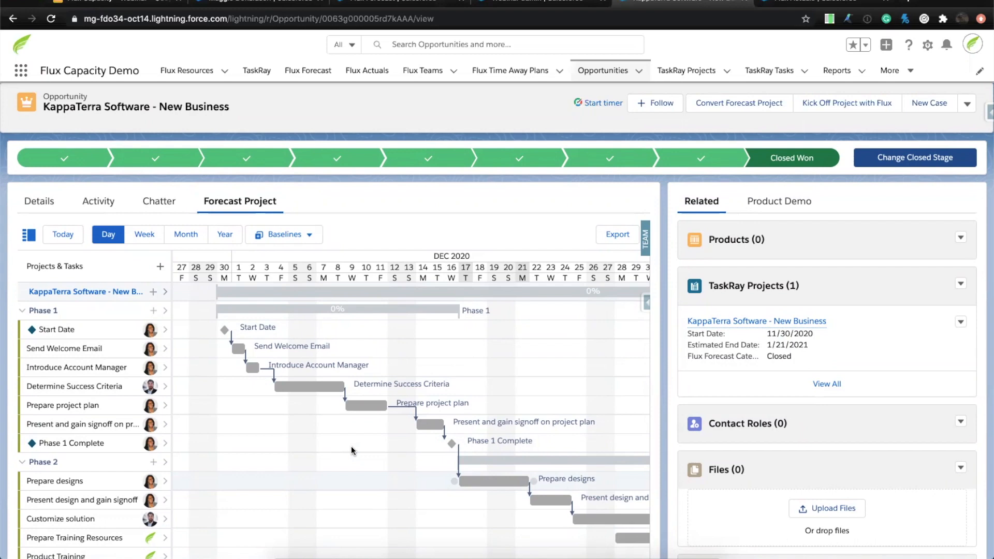
scroll(351, 446, "right", 1)
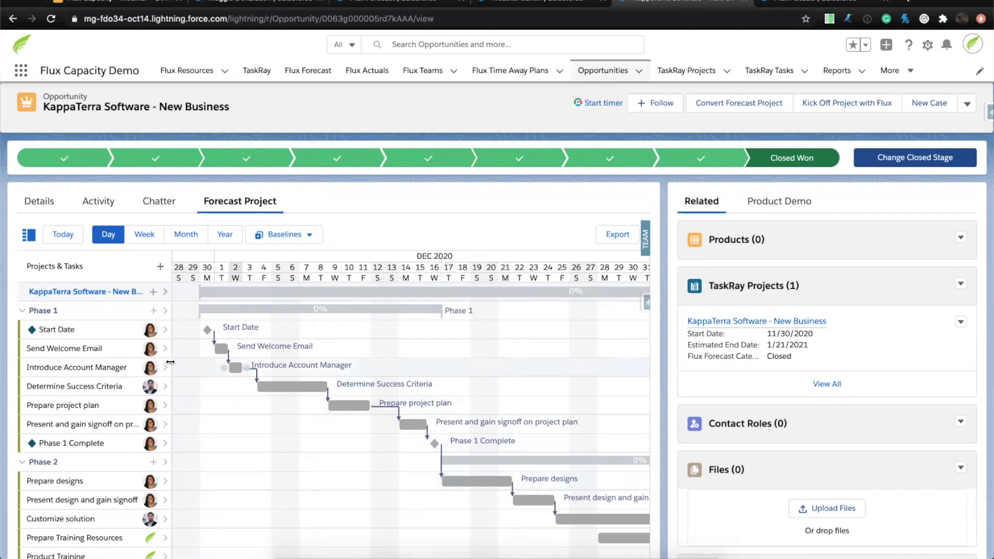
Step: Start a time entry of 1 billable hour on the Send Welcome Email task in Phase 1
left_click(221, 348)
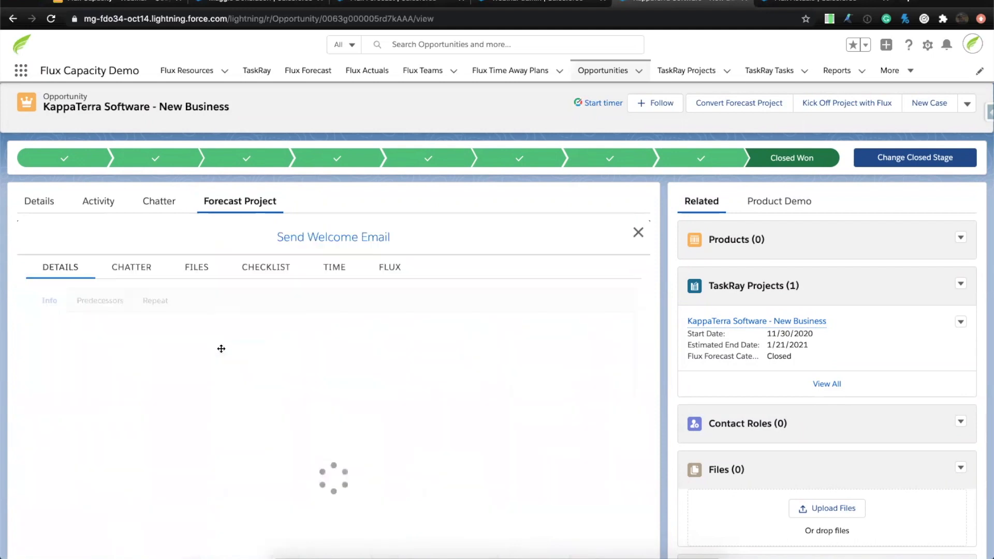
left_click(338, 274)
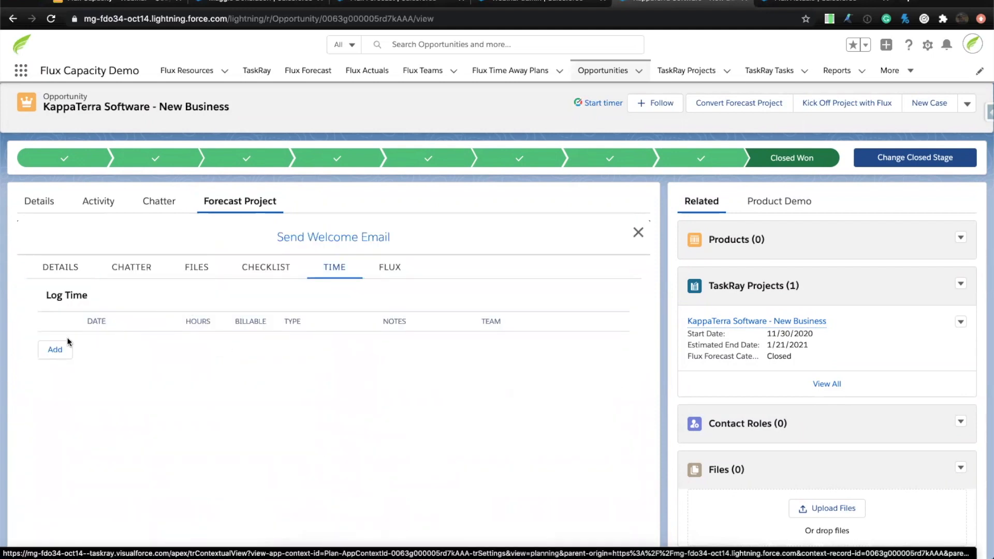
left_click(52, 347)
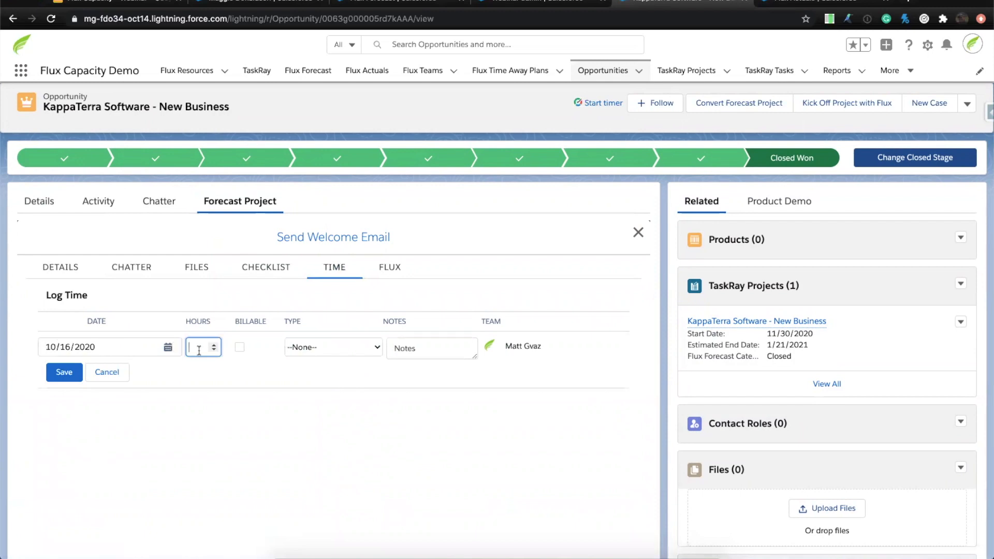
type("1")
left_click(236, 346)
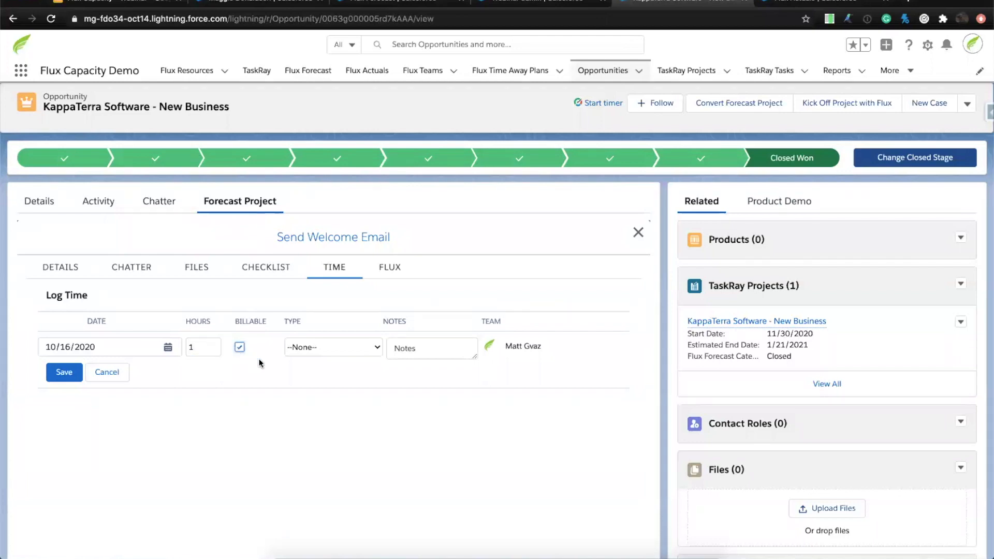
Step: Change the time entry's team member to the Onboarding Specialist assigned to the task and save the entry
left_click(517, 346)
left_click(562, 347)
type("maggi")
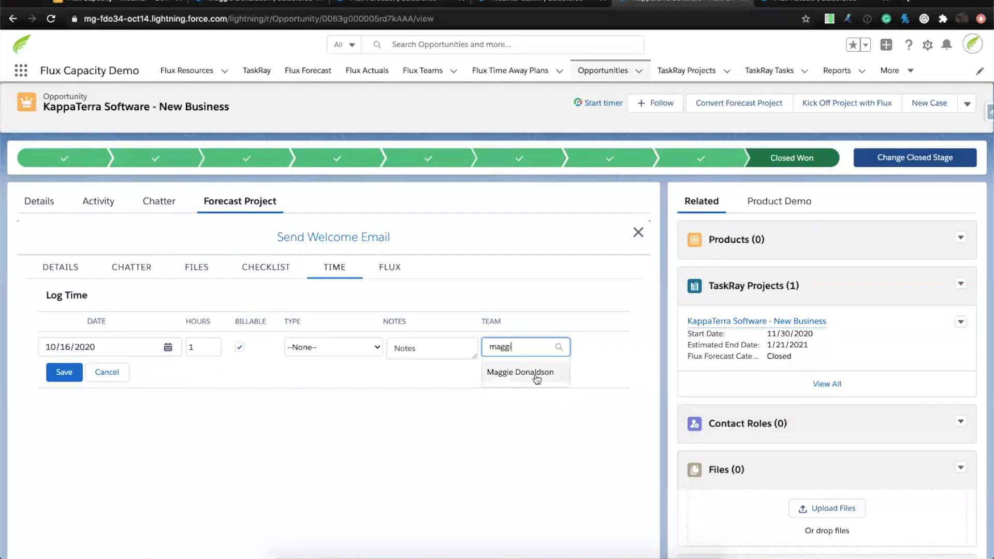
left_click(537, 373)
left_click(64, 372)
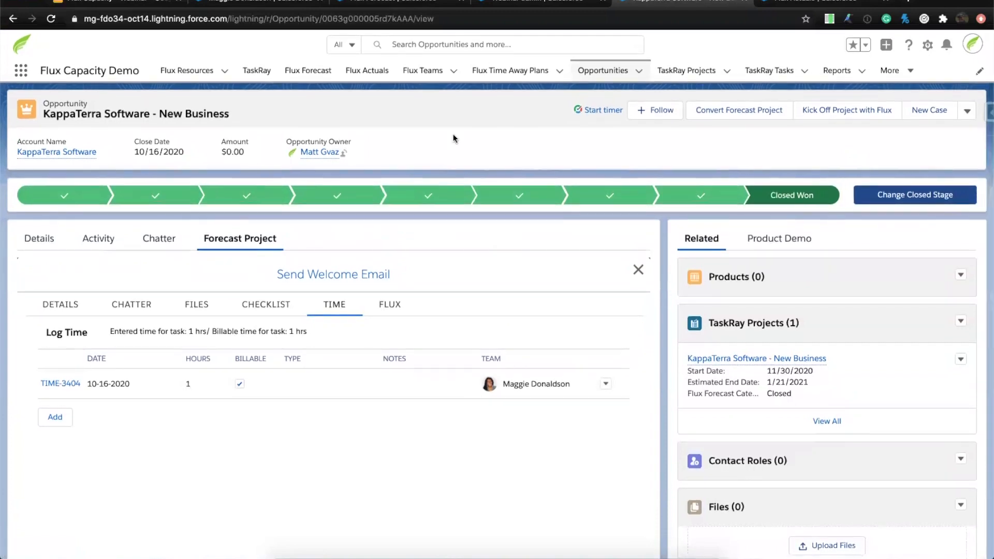
Step: Open the Flux Actuals utilization dashboard and check which teams the Flux Team filter offers, leaving it on All
left_click(370, 75)
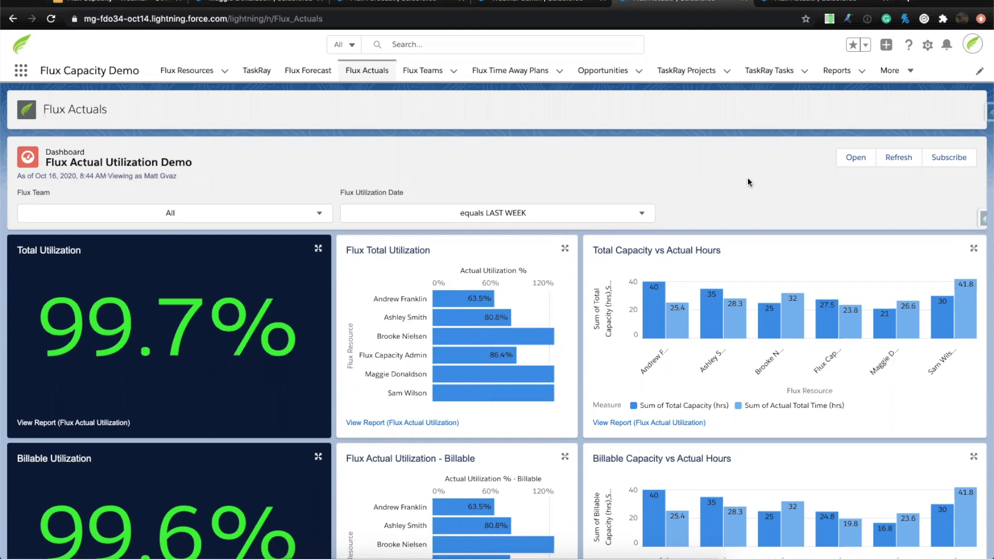
scroll(747, 182, "down", 1)
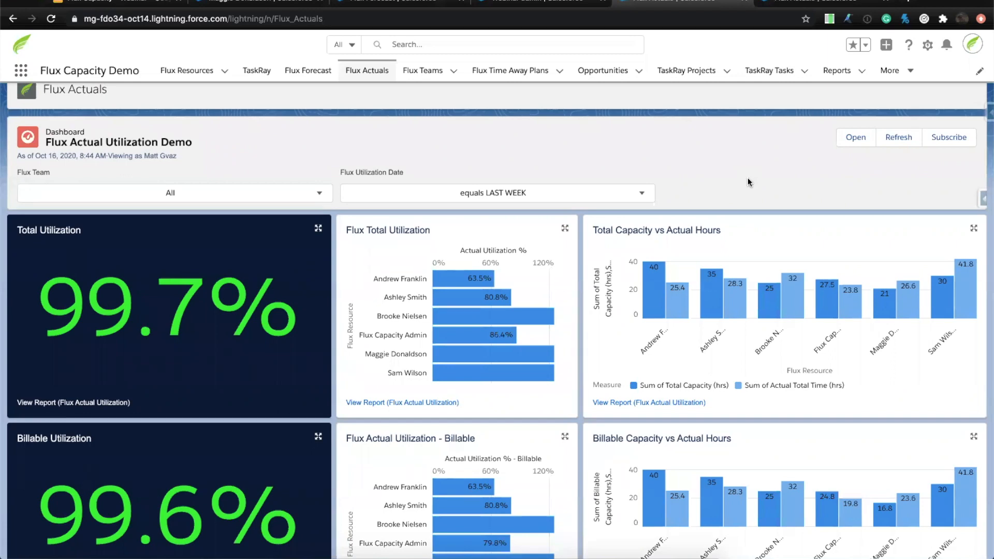
scroll(747, 179, "down", 1)
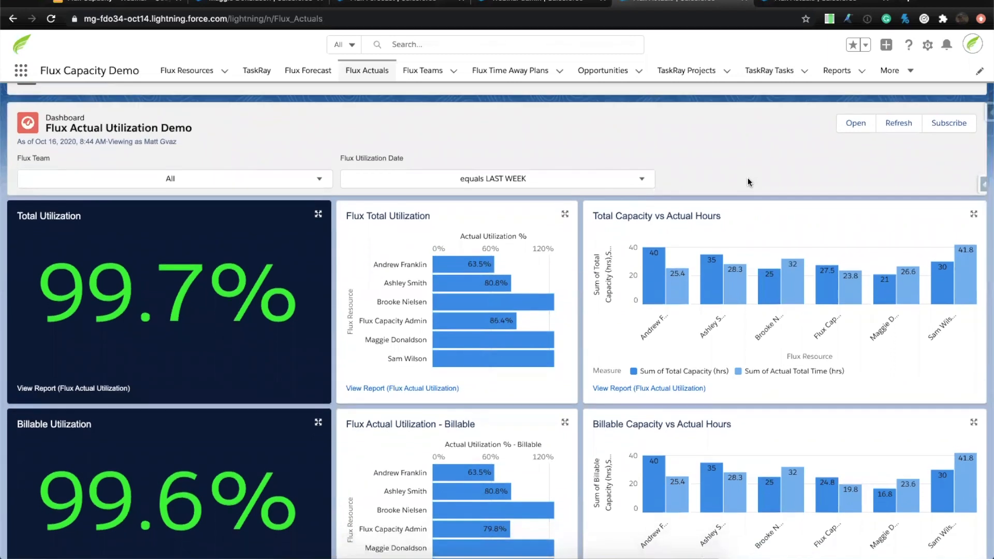
scroll(747, 178, "down", 1)
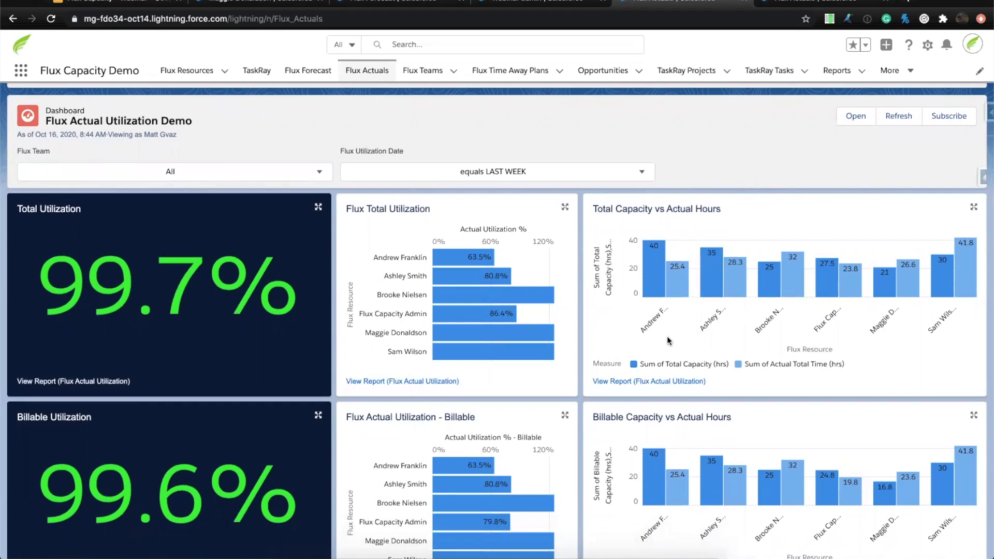
scroll(668, 340, "down", 1)
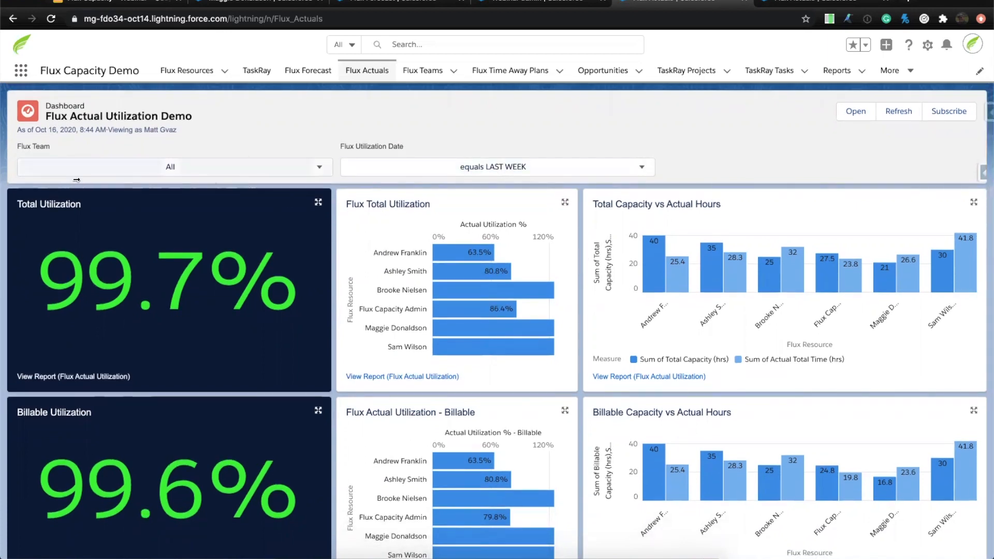
left_click(177, 164)
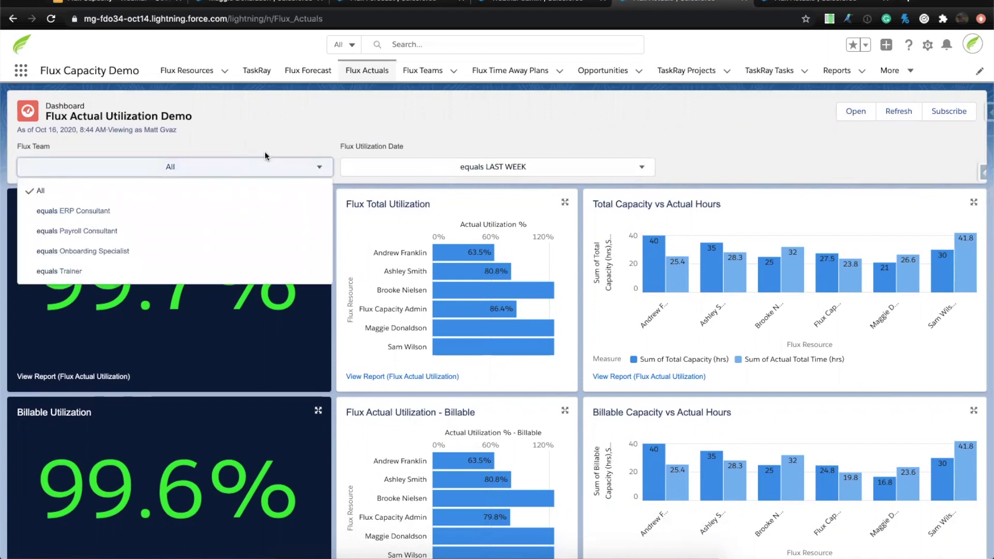
left_click(308, 176)
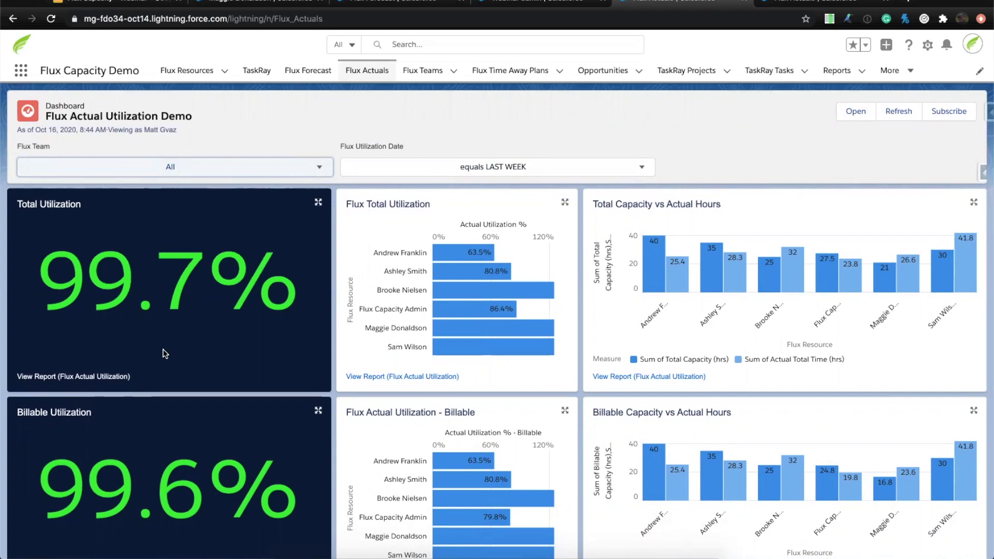
Step: Examine each resource's total, billable and non-billable utilization and the capacity versus actual hours charts
scroll(166, 354, "down", 1)
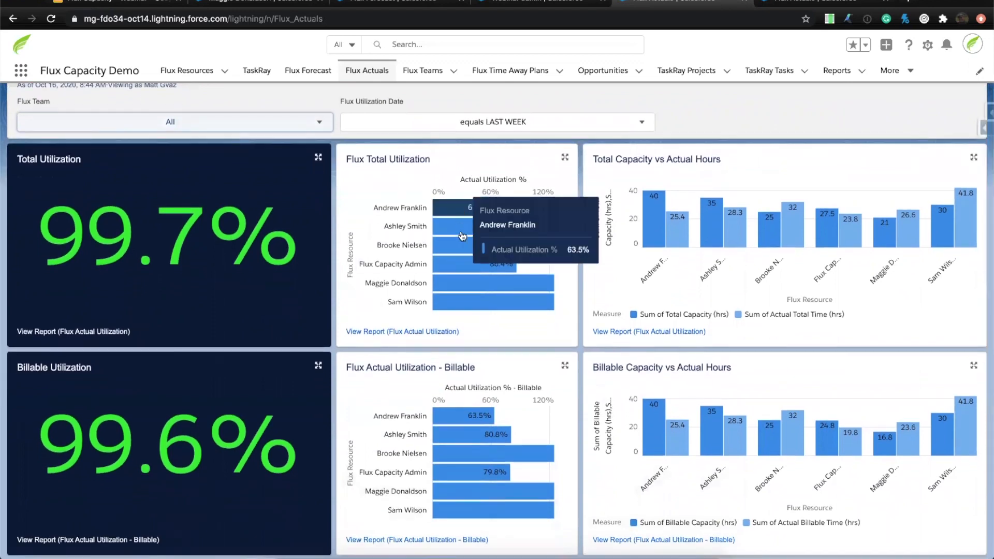
mouse_move(464, 256)
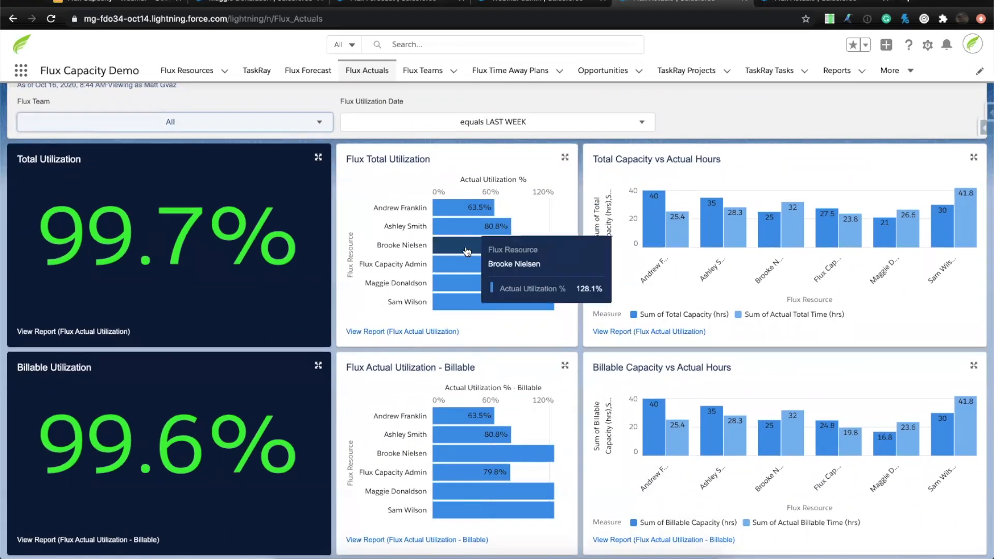
mouse_move(468, 288)
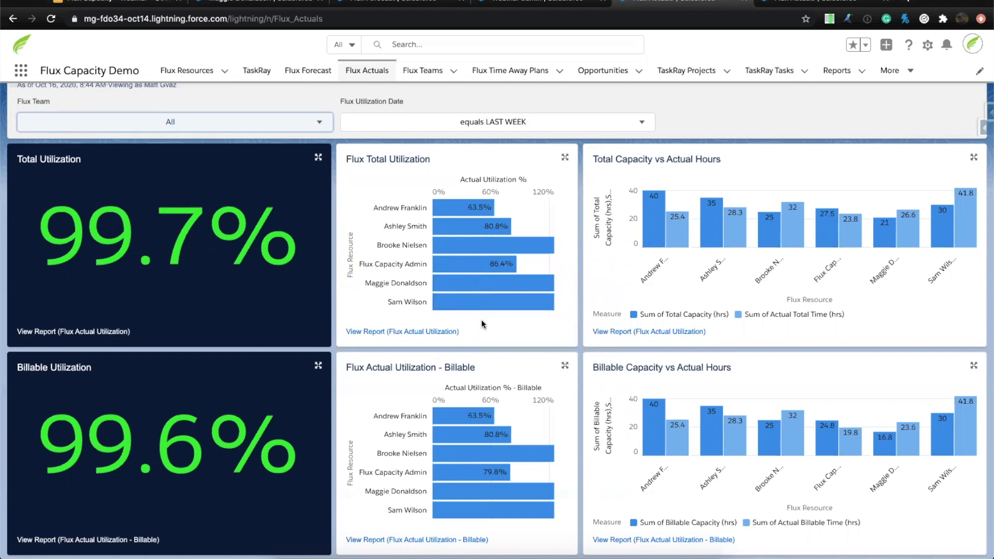
scroll(481, 324, "down", 3)
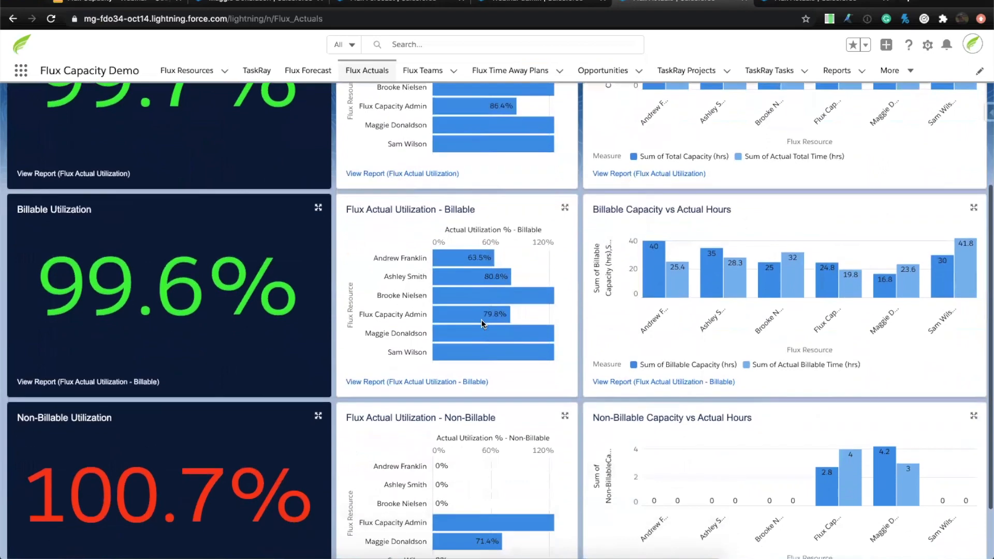
scroll(481, 324, "down", 1)
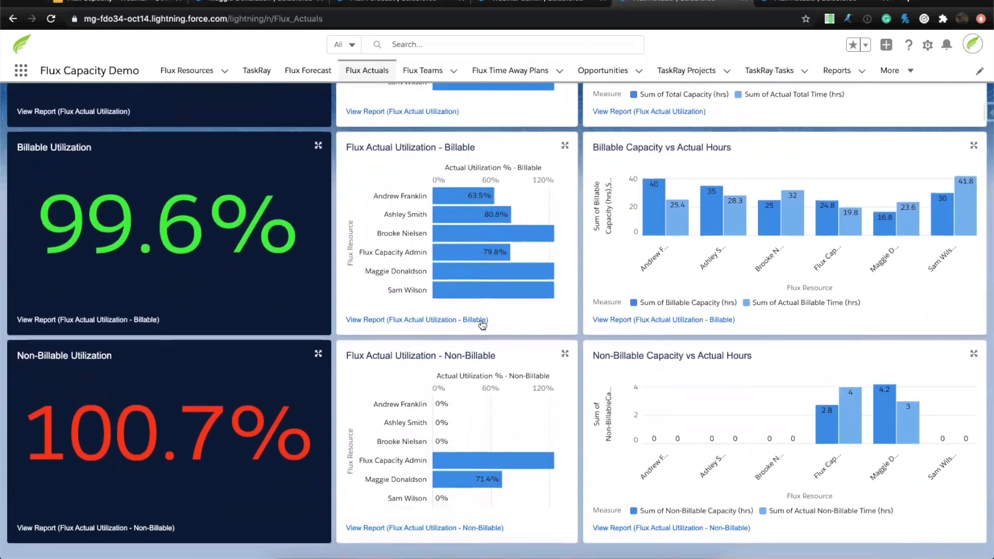
scroll(520, 324, "up", 2)
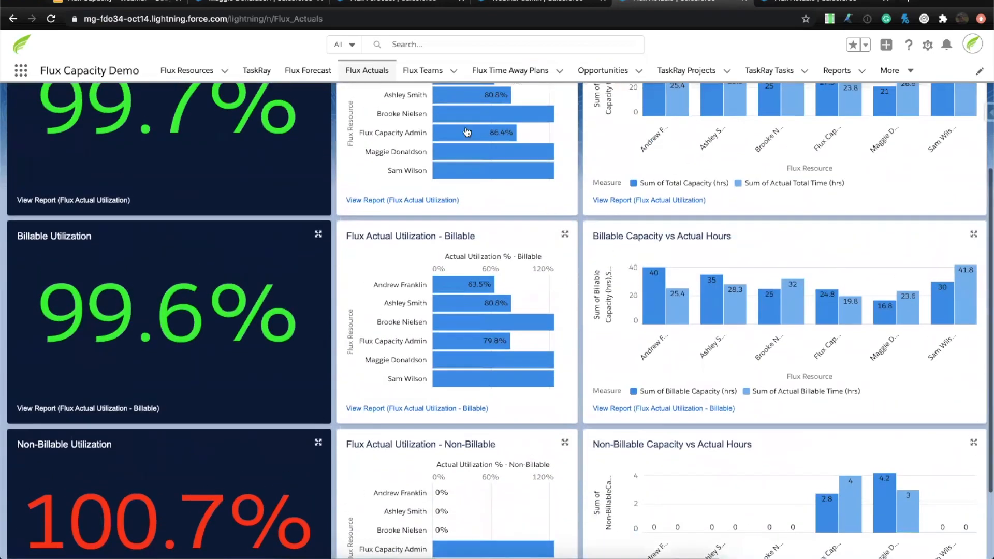
scroll(512, 413, "down", 1)
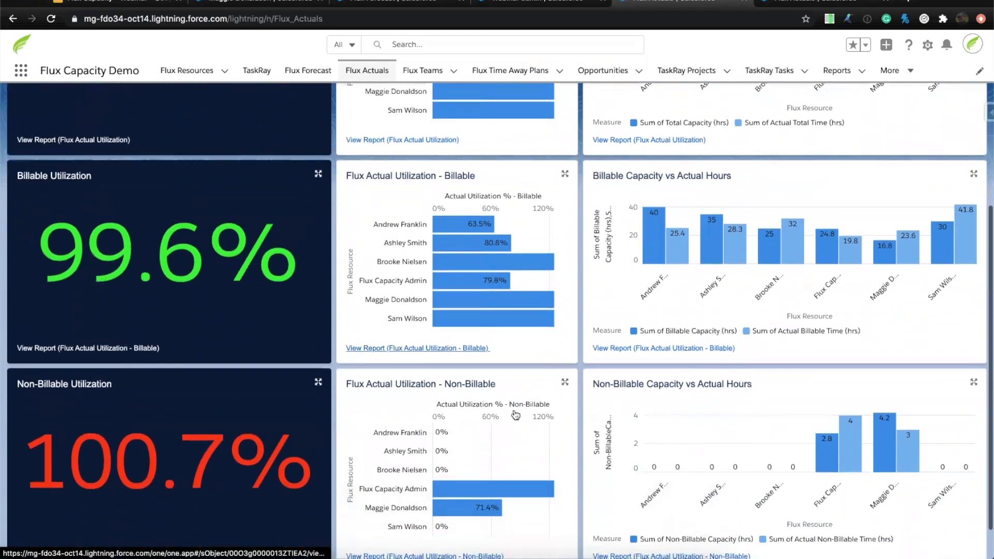
scroll(515, 414, "down", 1)
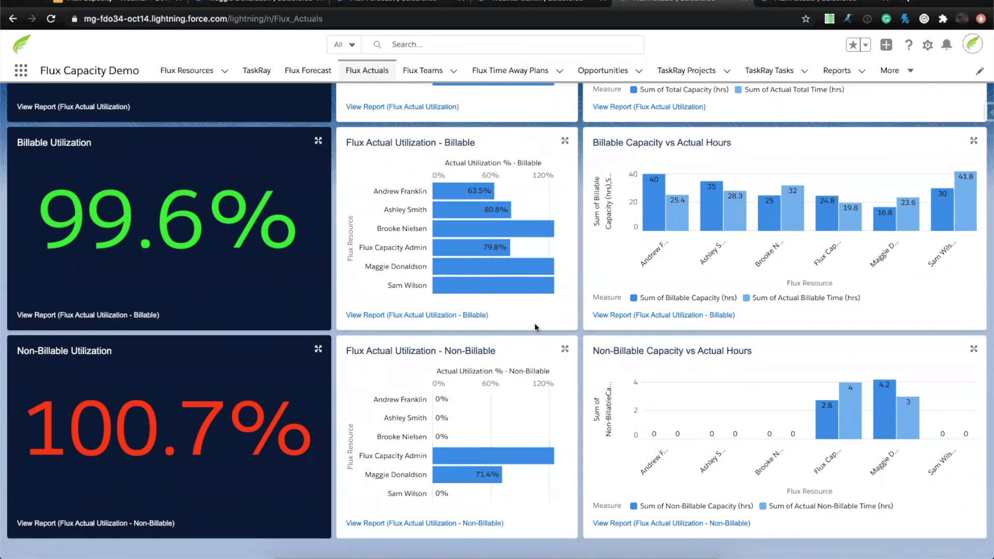
scroll(534, 323, "up", 1)
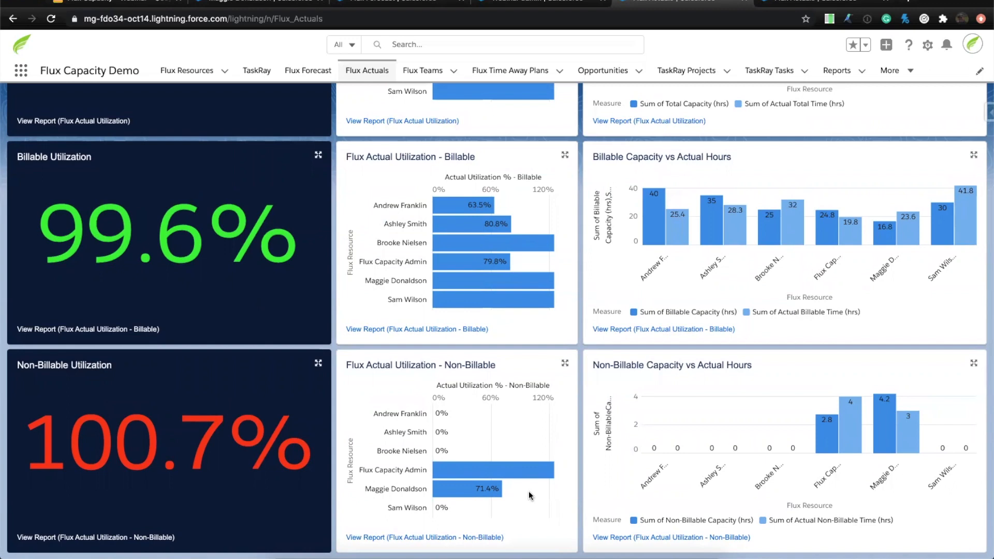
mouse_move(531, 471)
Step: Filter the dashboard's Flux Utilization Date to between Week Start thru Today (Week-to-Date)
scroll(533, 491, "up", 4)
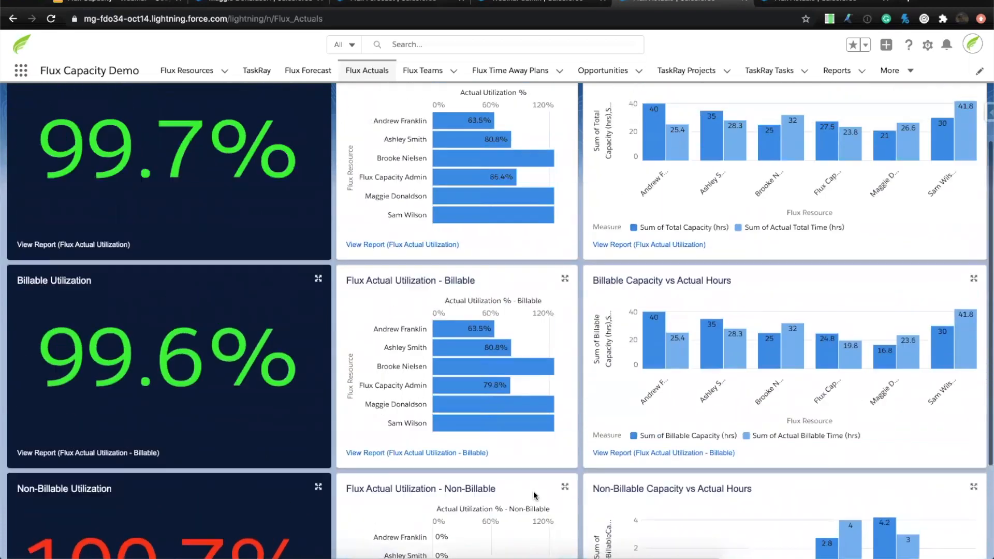
scroll(533, 490, "up", 3)
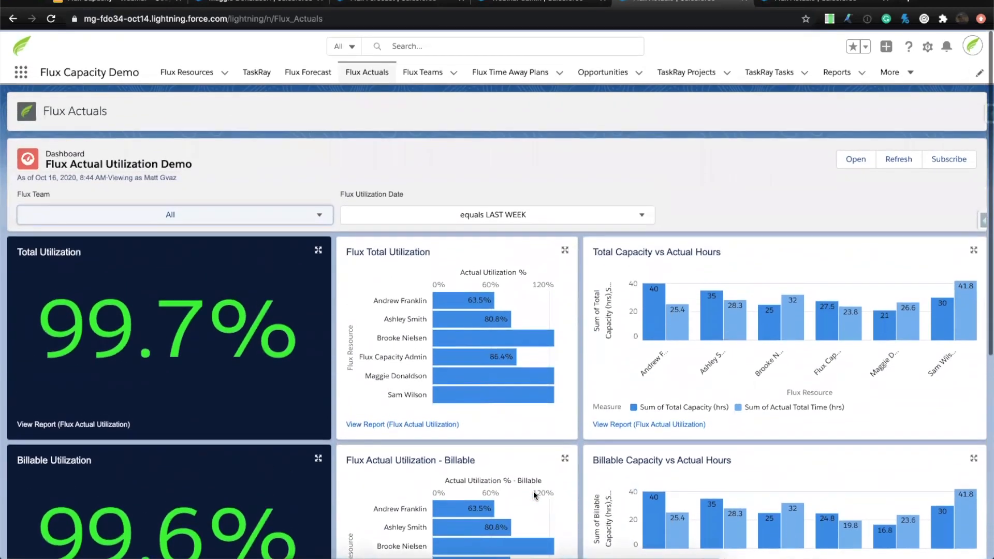
left_click(514, 227)
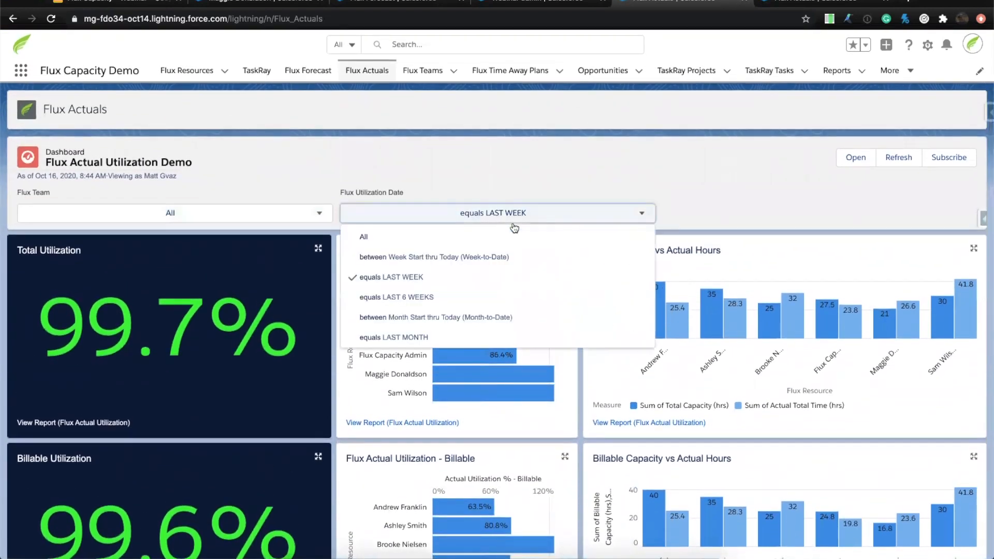
left_click(520, 255)
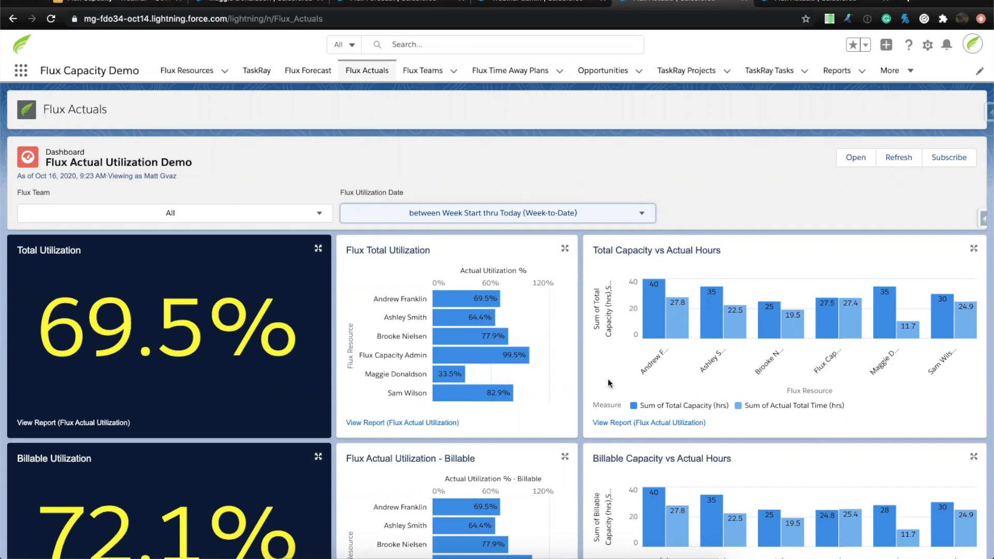
Step: Review the available Flux Utilization Date ranges and set the dashboard's date filter to equals LAST MONTH
left_click(644, 212)
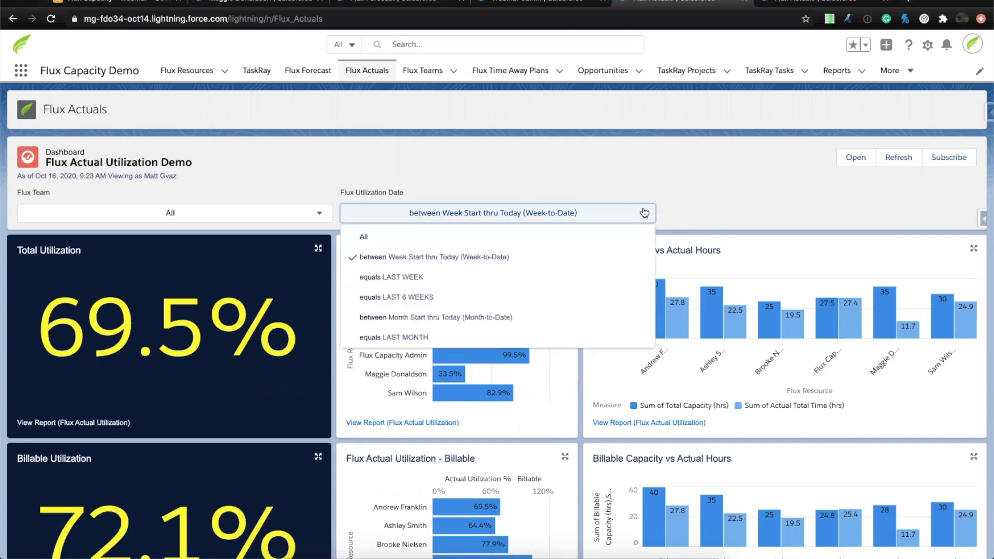
scroll(644, 213, "down", 1)
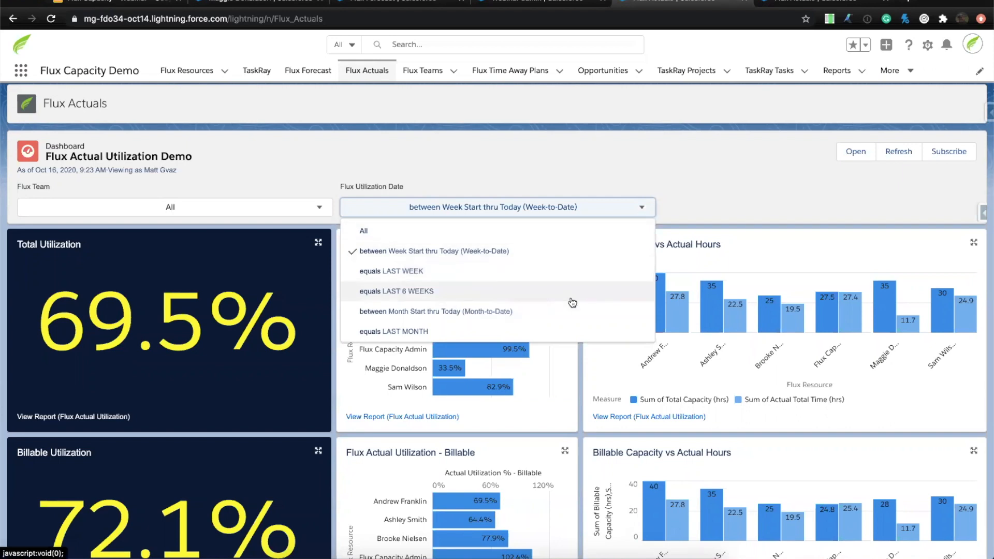
scroll(567, 311, "down", 2)
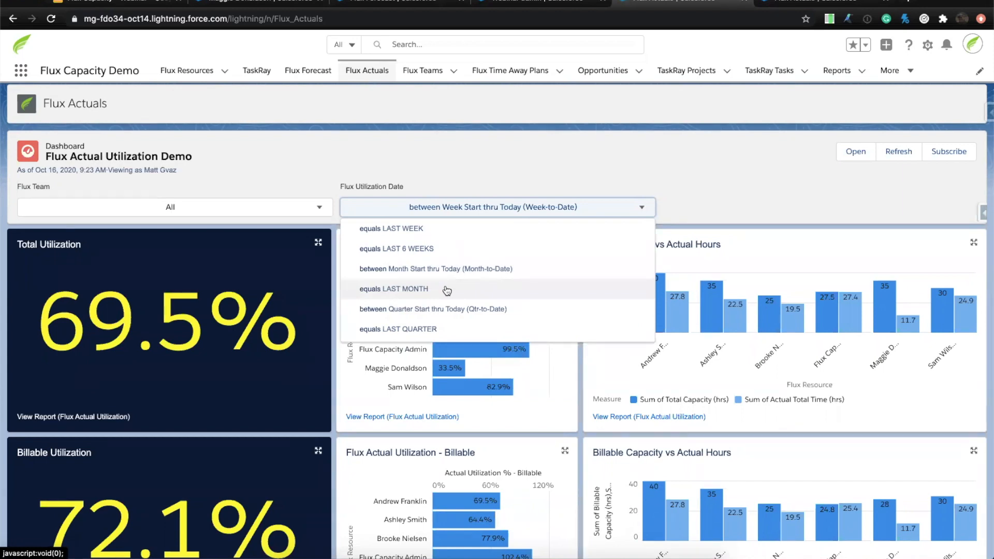
left_click(446, 289)
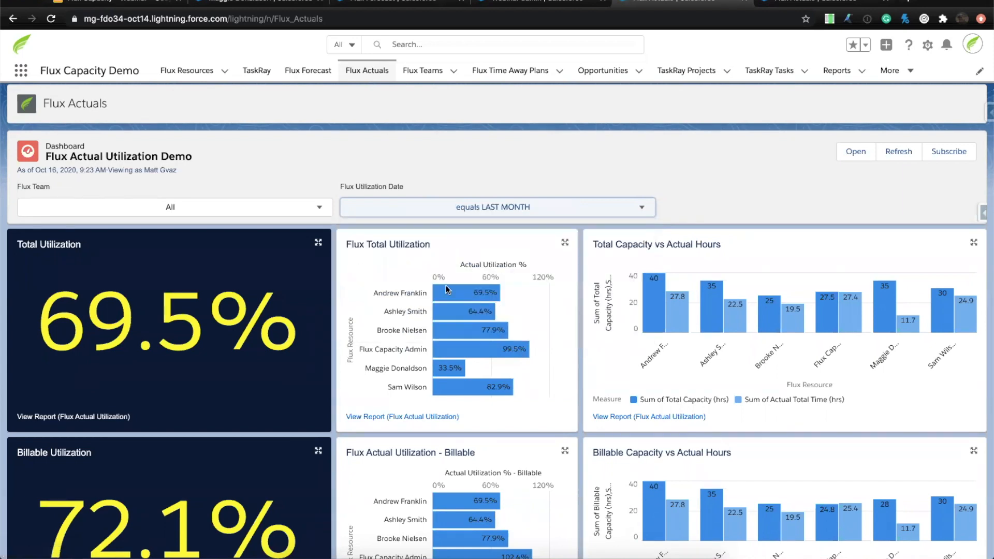